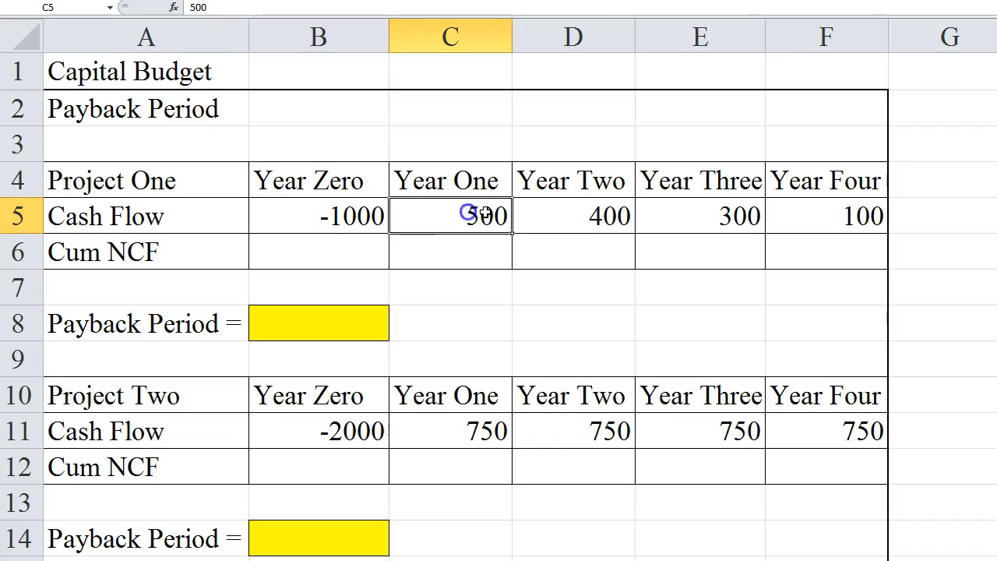
click(668, 214)
click(824, 214)
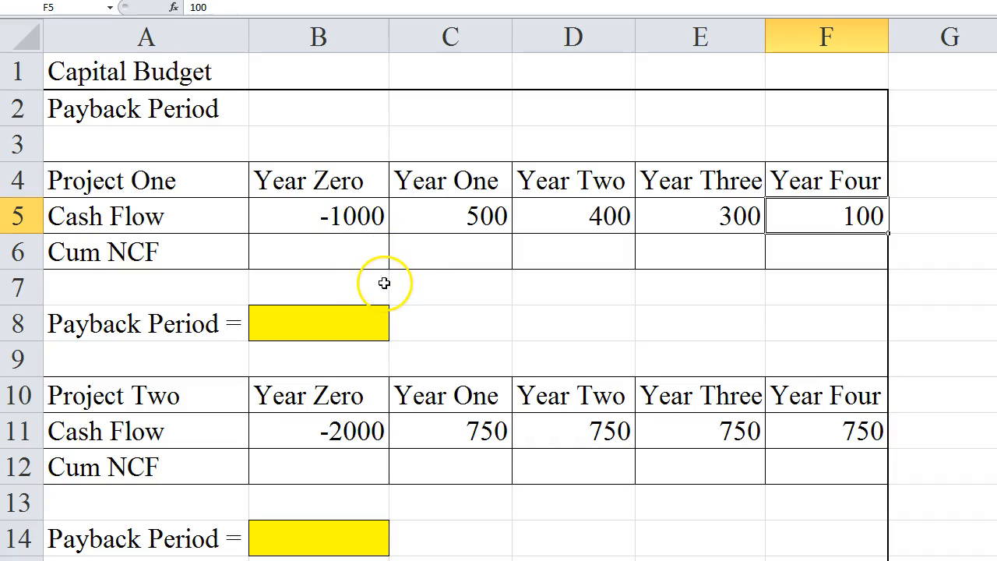
click(315, 320)
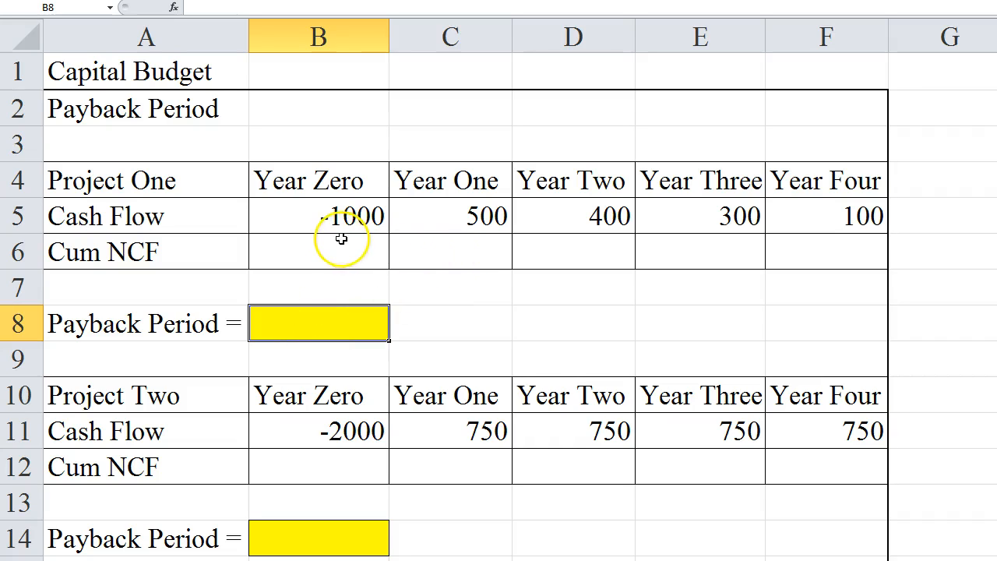
- Calculate Project One's Year One cumulative NCF in C6 by adding the cash flows in B5 and C5
click(434, 241)
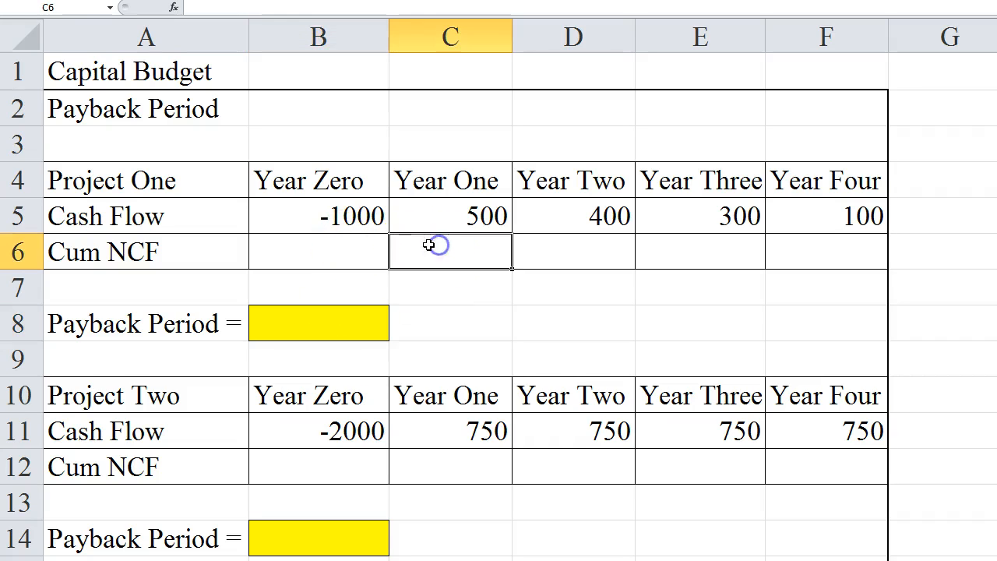
text(+)
click(321, 216)
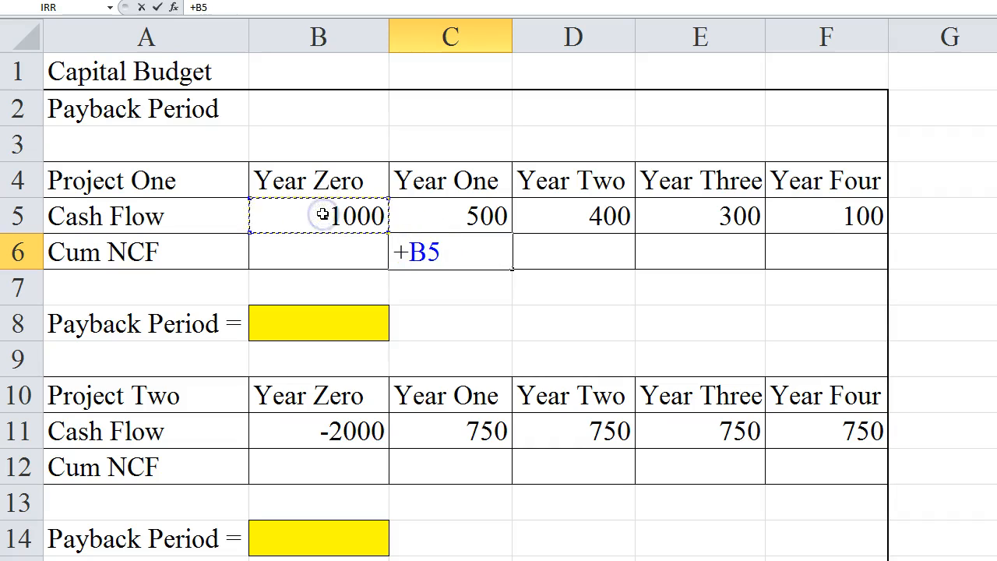
click(421, 216)
key(Return)
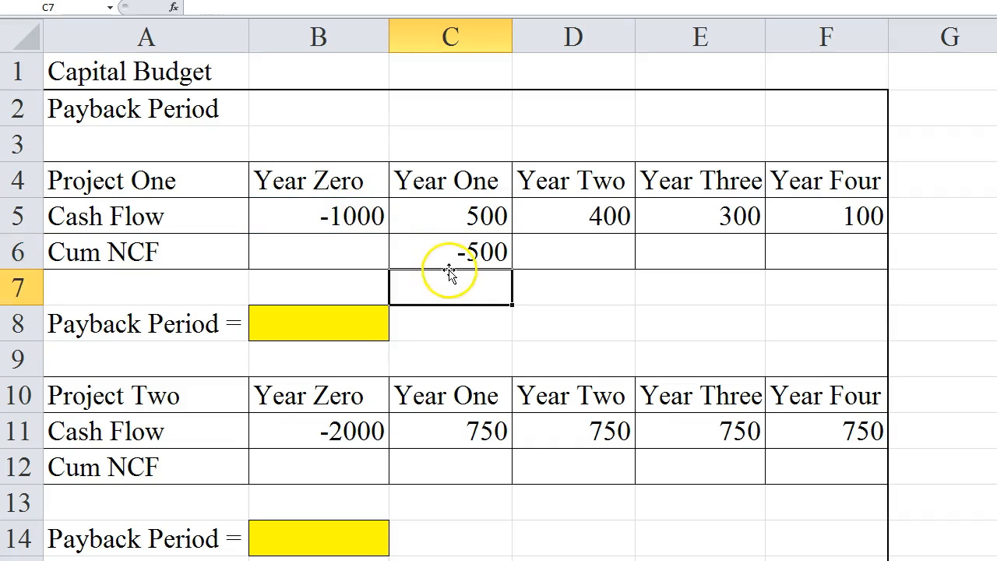
click(452, 252)
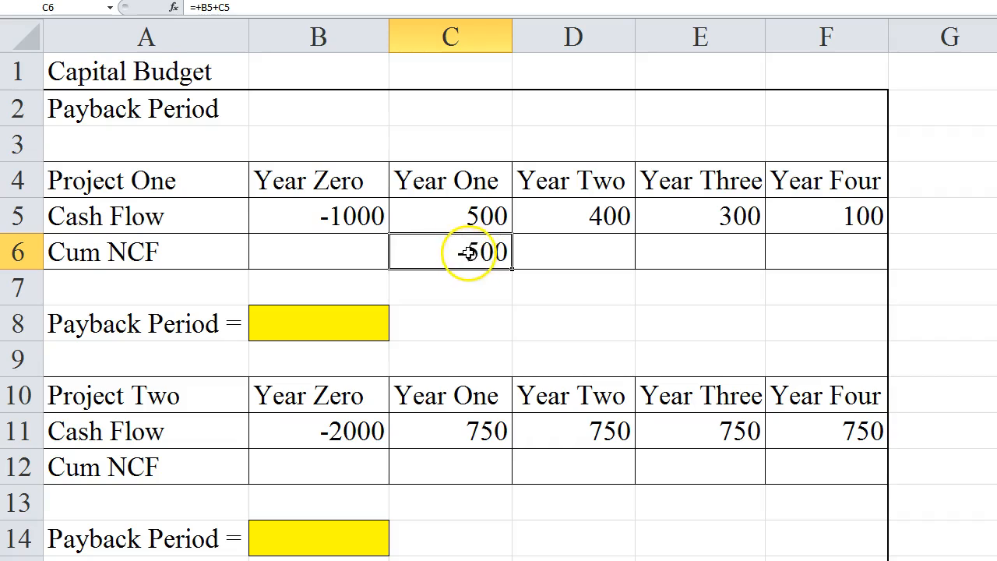
- Calculate Project One's Year Two cumulative NCF in D6 with the formula +C6+D5
click(545, 255)
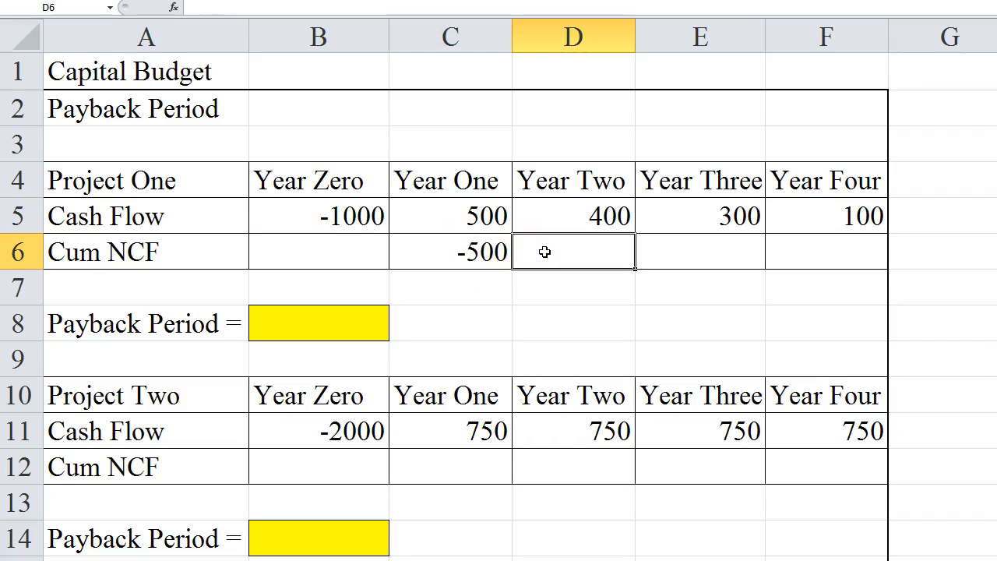
text(+)
click(498, 251)
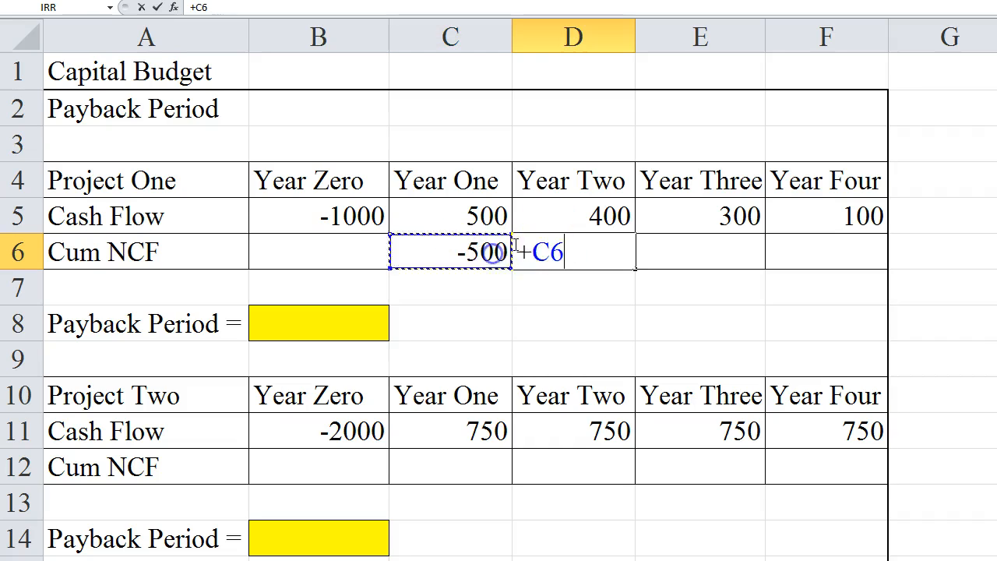
text(+)
click(571, 215)
key(Return)
click(576, 253)
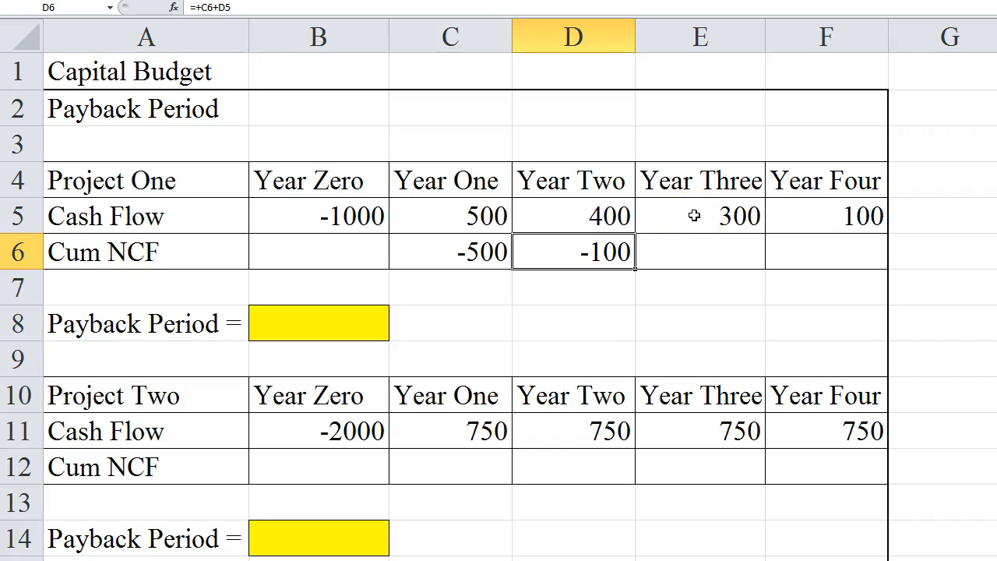
- Number the year columns 0, 1, 2, 3 and 4 in cells B3 to F3 above the Project One table
click(343, 151)
text(0)
click(427, 145)
text(2)
key(BackSpace)
text(1)
click(584, 147)
text(2)
click(667, 148)
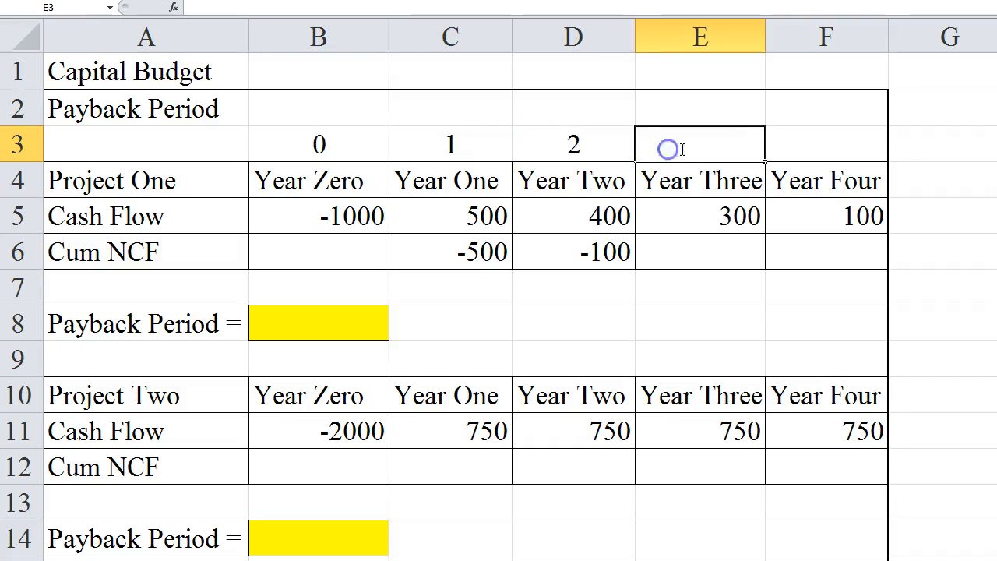
text(3)
click(789, 146)
text(4)
click(727, 310)
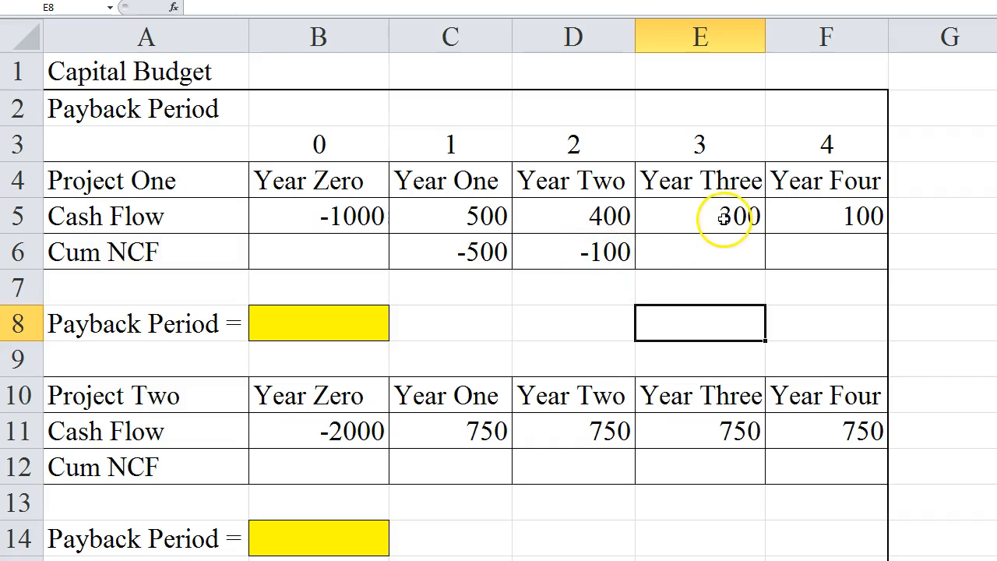
- Calculate Project One's payback period in B8 with the formula +D3+(-D6/E5) and format it to two decimals
click(311, 316)
text(+)
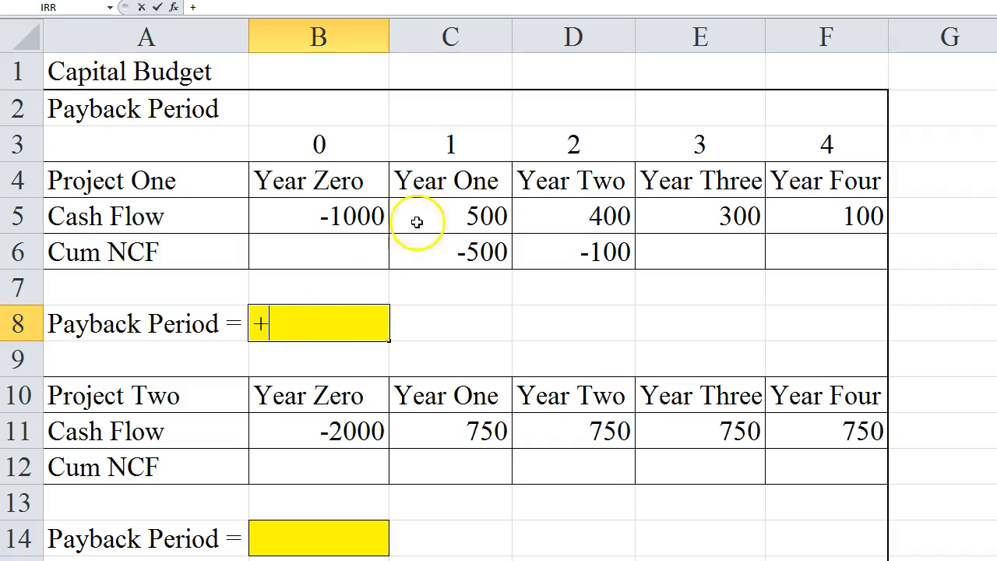
click(571, 144)
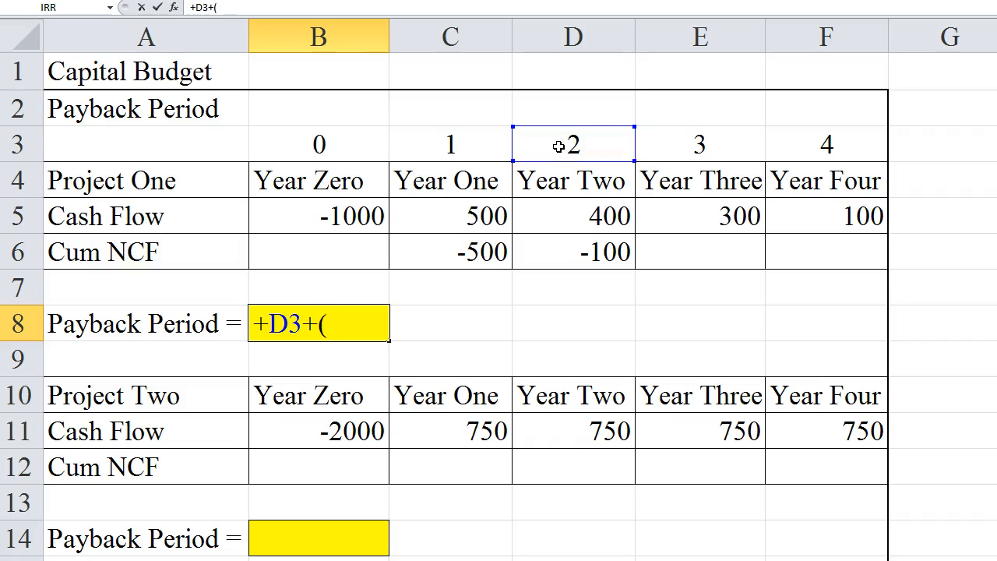
click(547, 251)
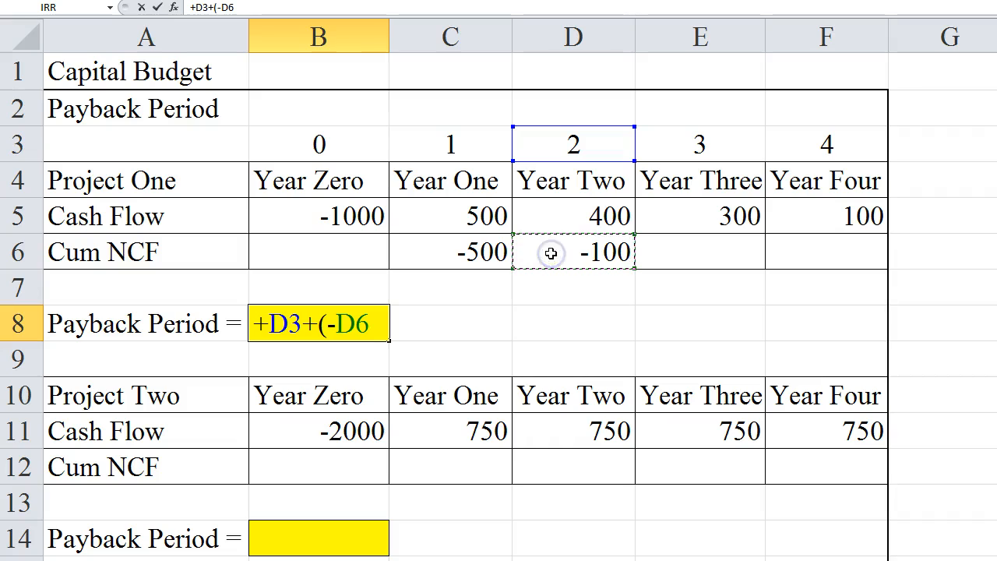
text(/)
click(695, 208)
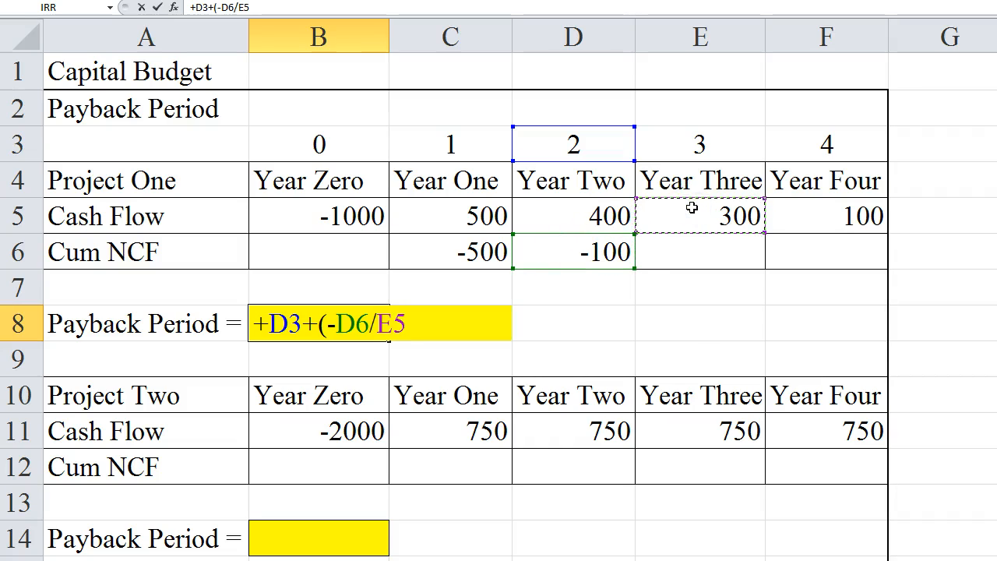
text())
key(Return)
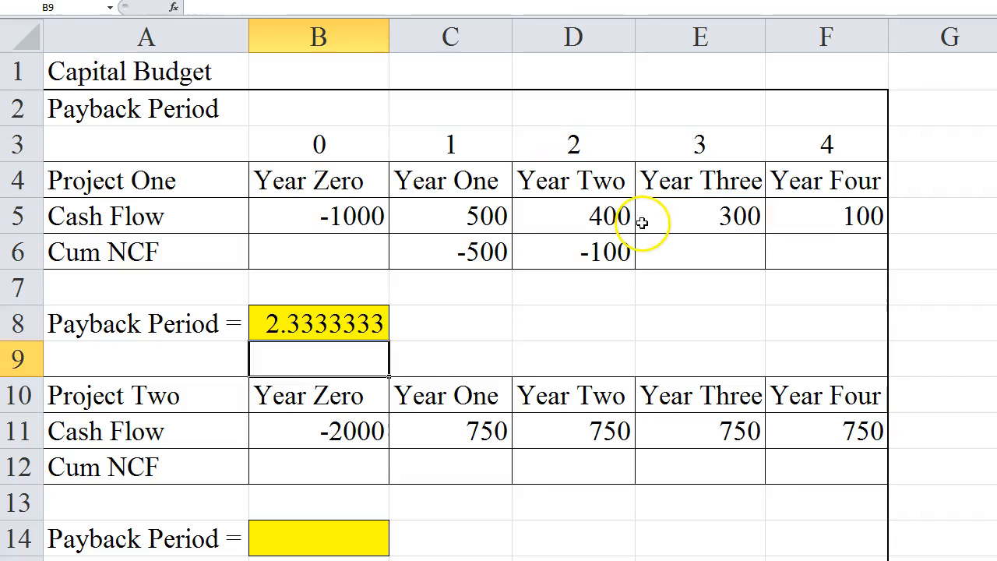
click(314, 328)
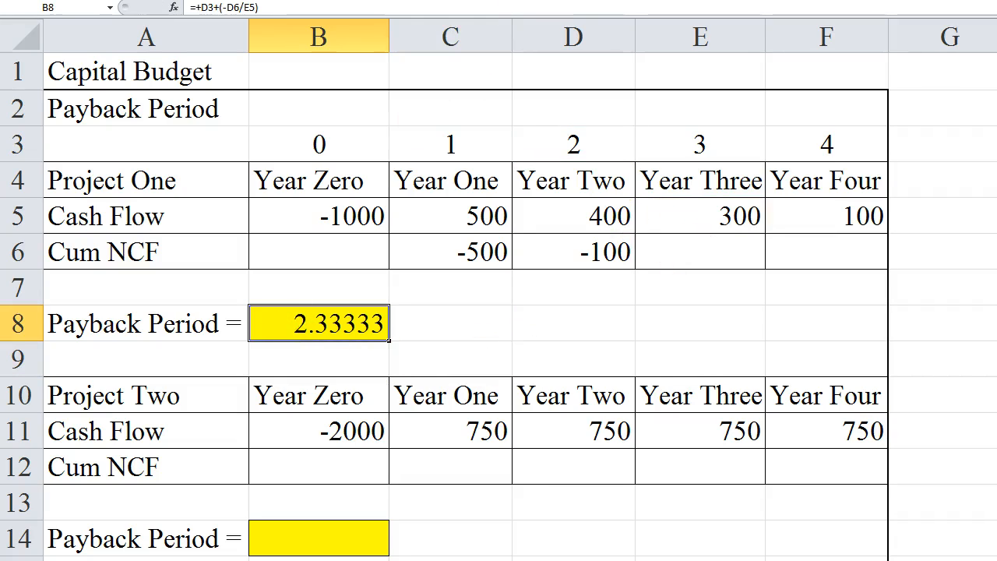
- Enter the unit label YEARS in C8 beside the payback period and put a box border around the cell
click(439, 329)
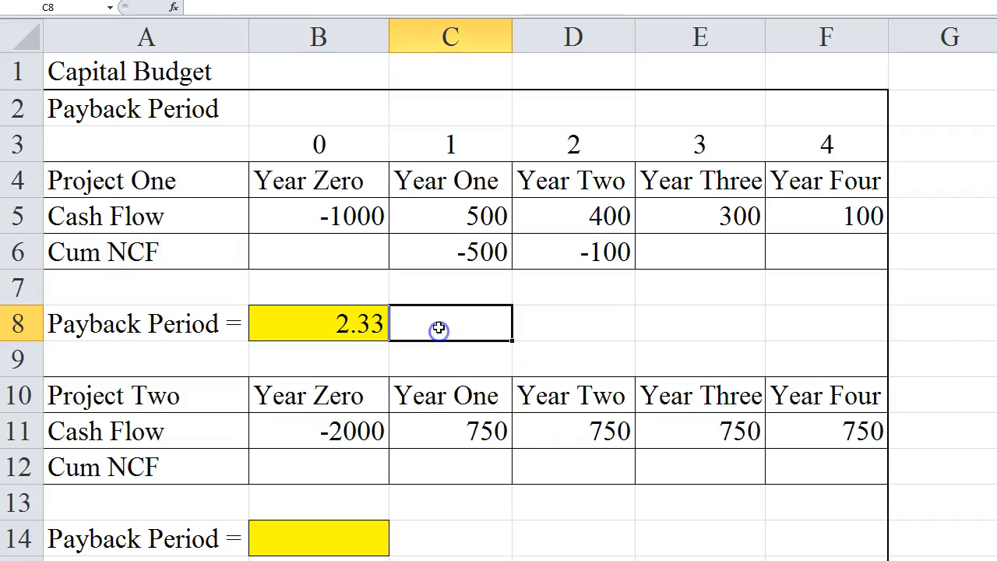
text(YE)
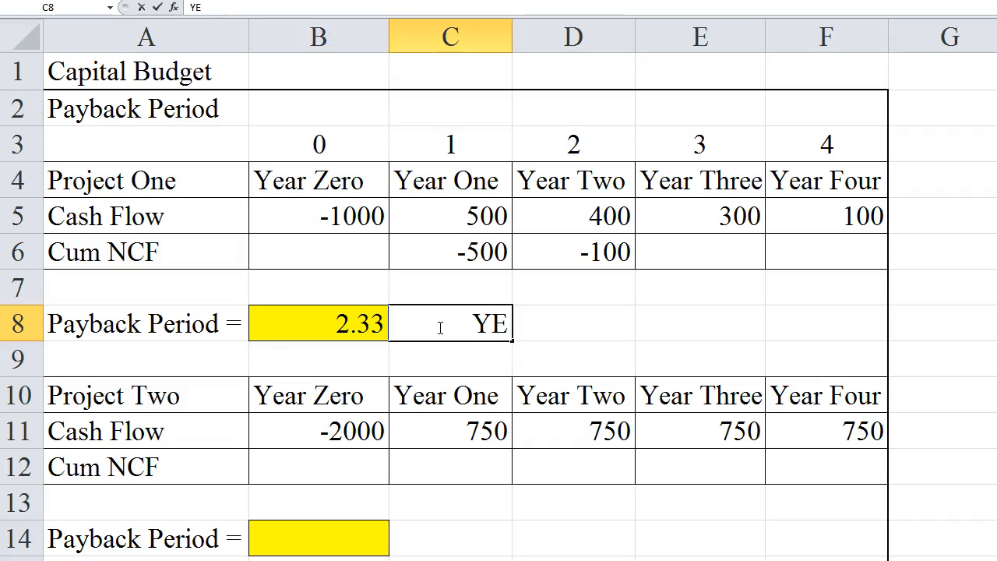
text(ARS)
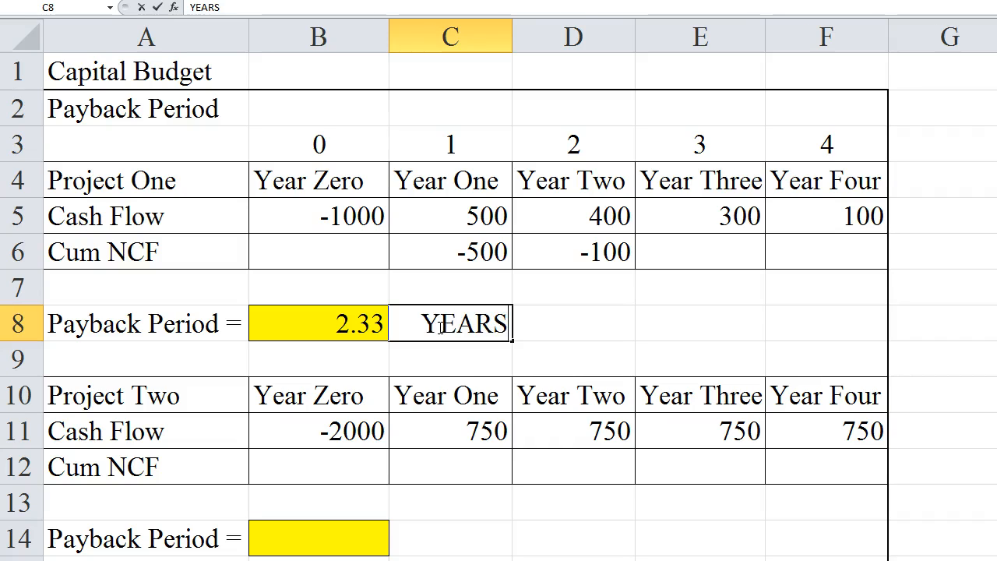
click(575, 349)
click(444, 324)
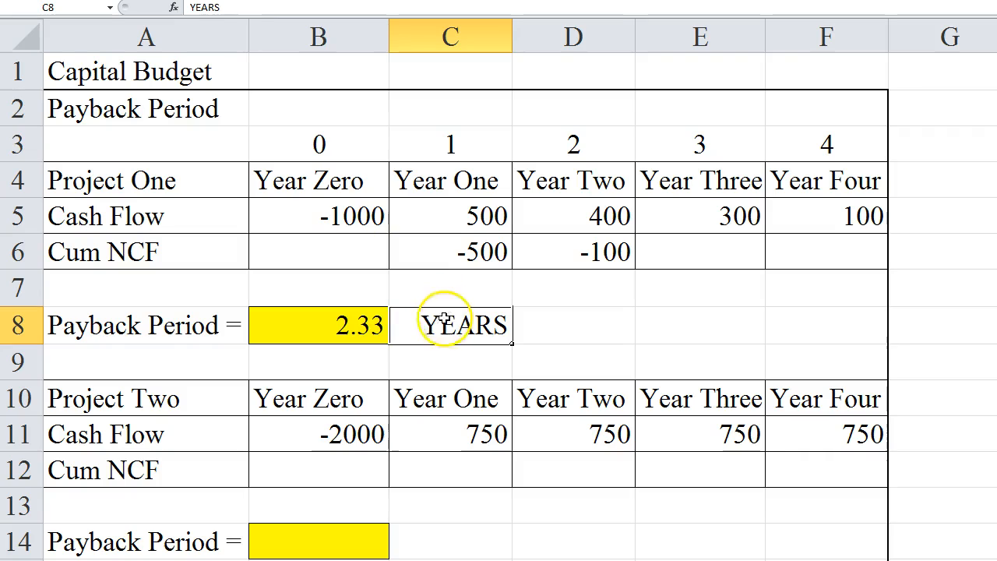
- Examine Project One's payback formula in B8 against the year number in D3, and look over the sheet down to the Net Present Value section
click(330, 326)
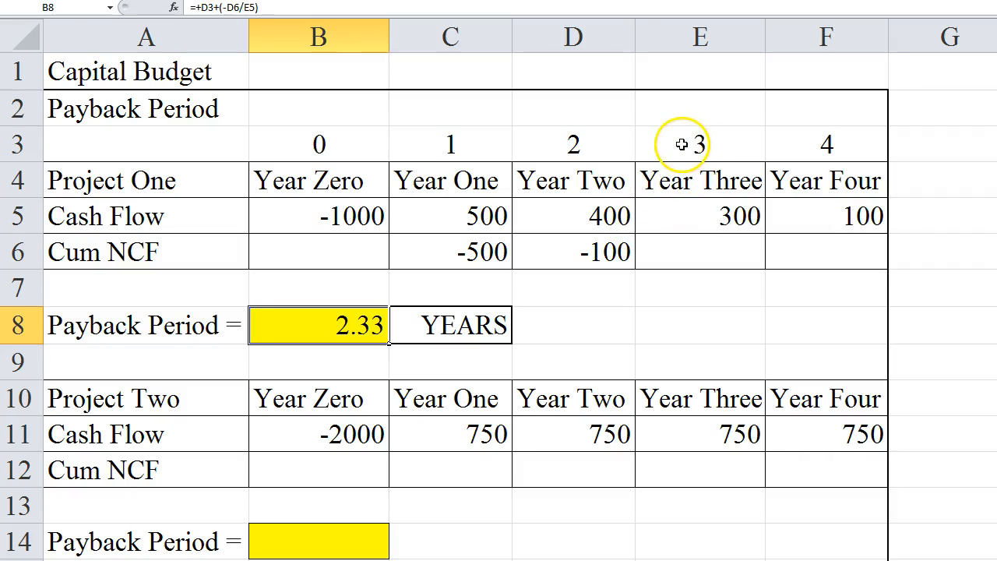
click(560, 146)
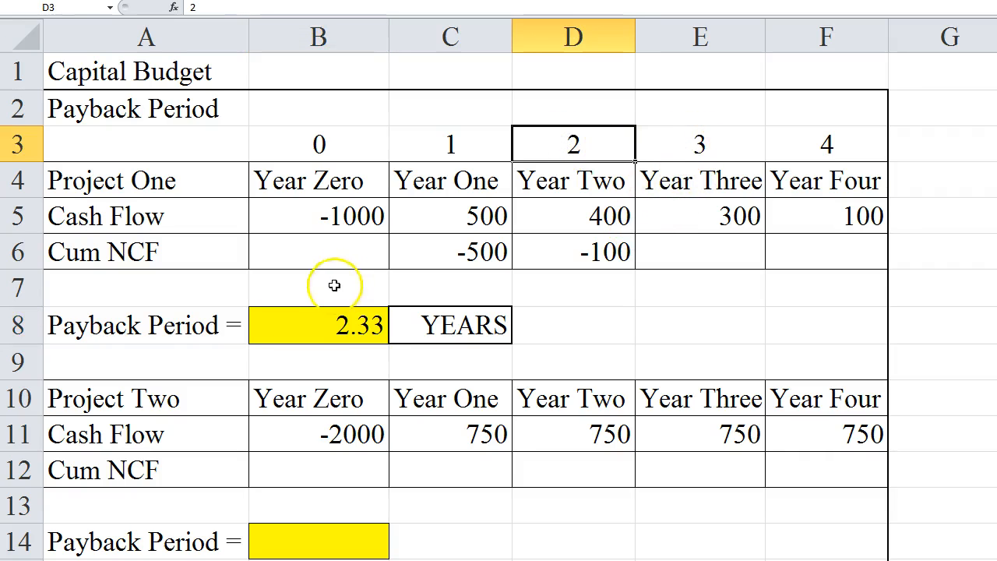
click(301, 333)
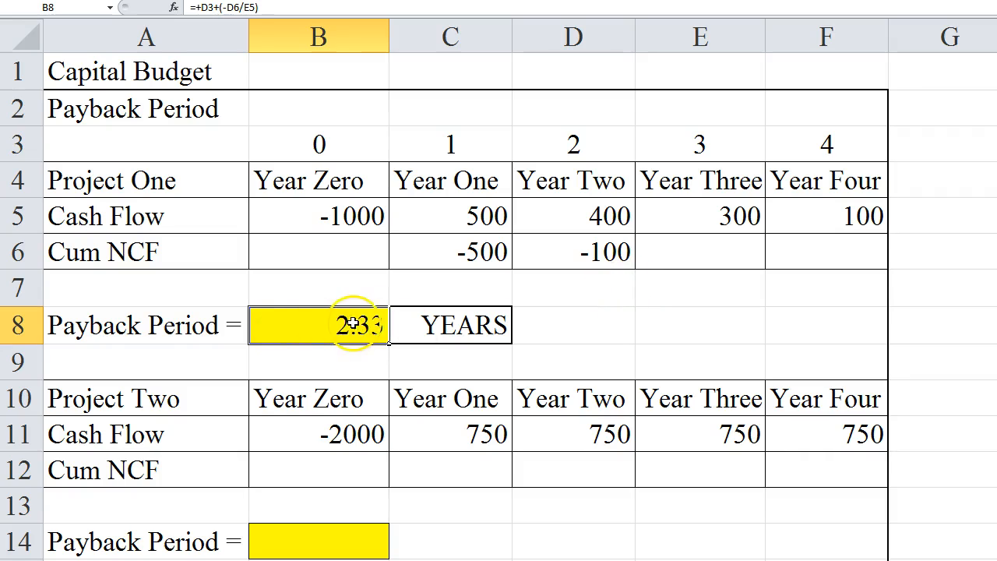
click(617, 314)
click(692, 312)
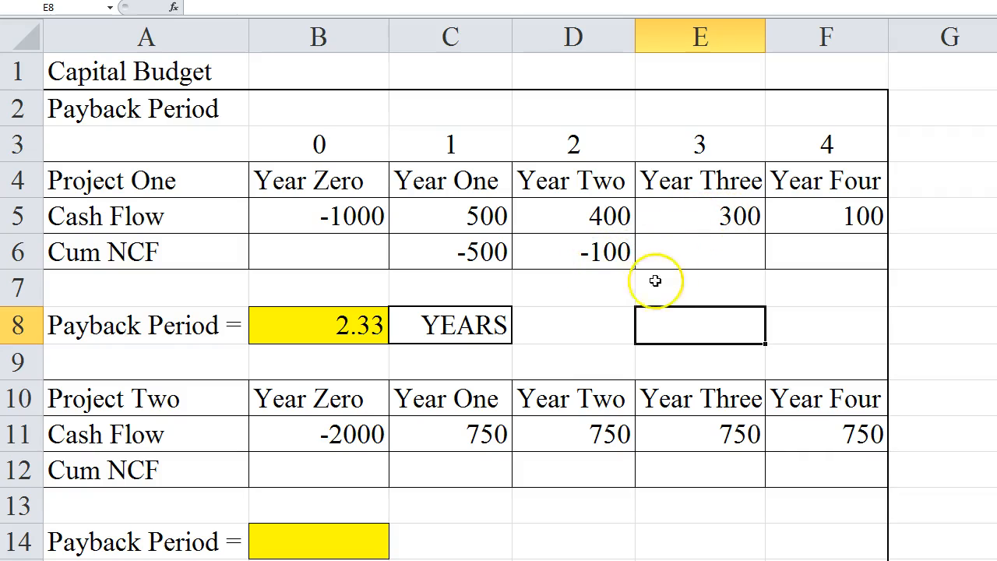
click(312, 325)
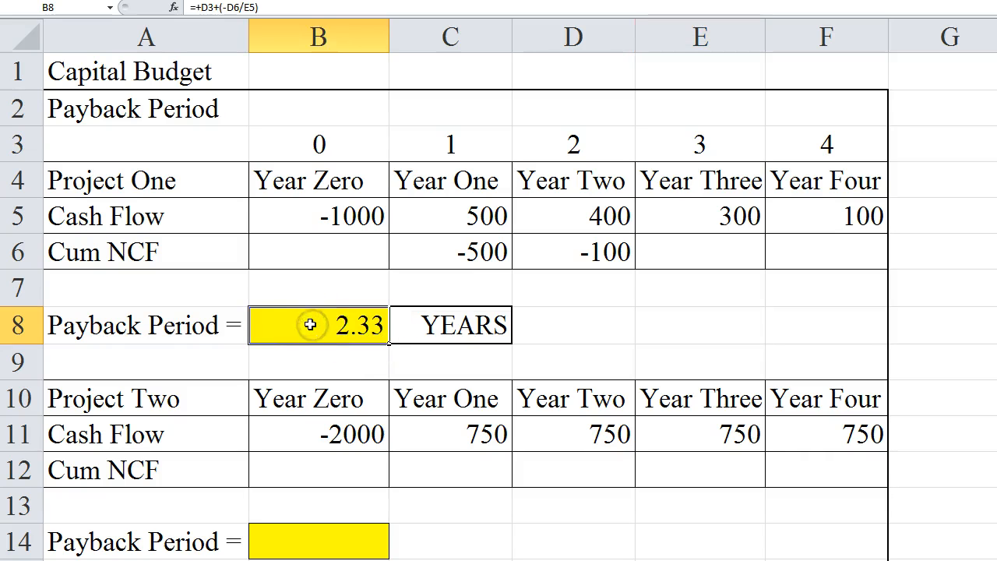
scroll(545, 300, down, 4)
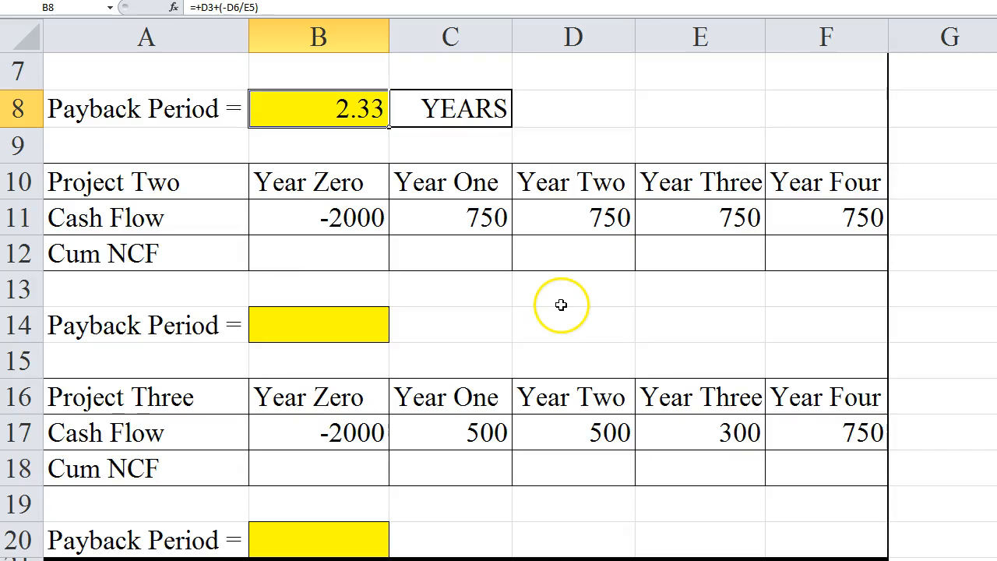
scroll(558, 299, down, 3)
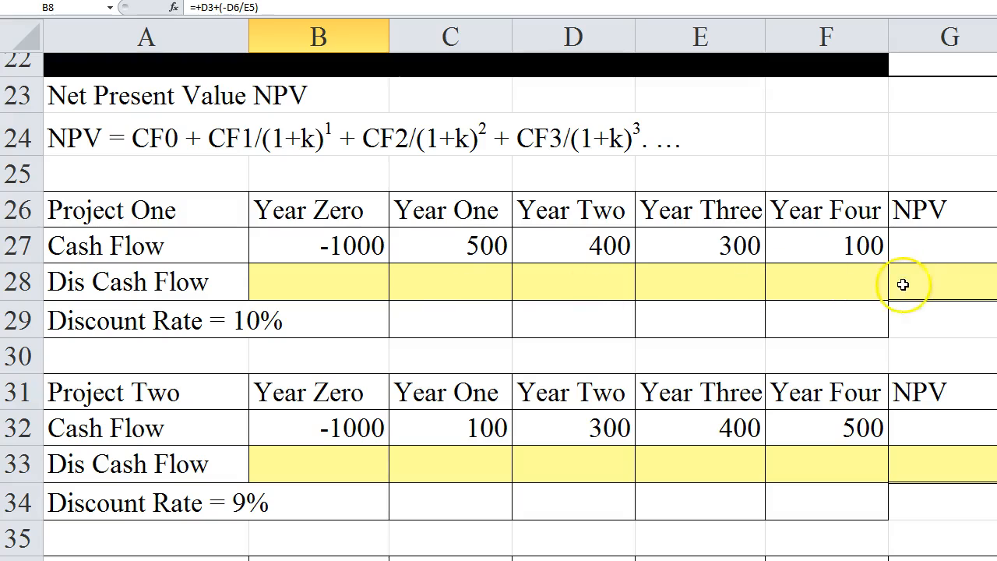
click(927, 283)
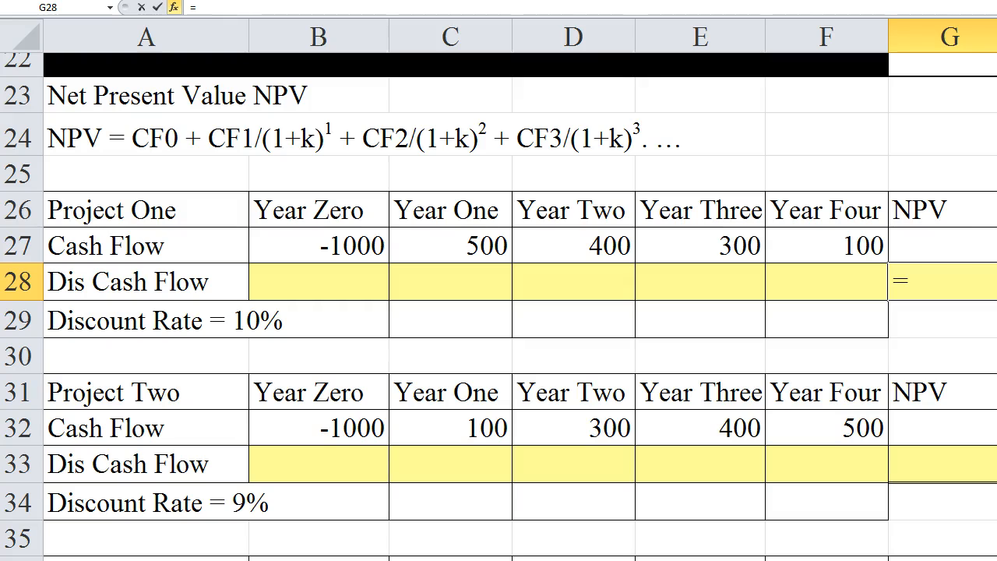
key(Return)
drag(996, 114, 762, 341)
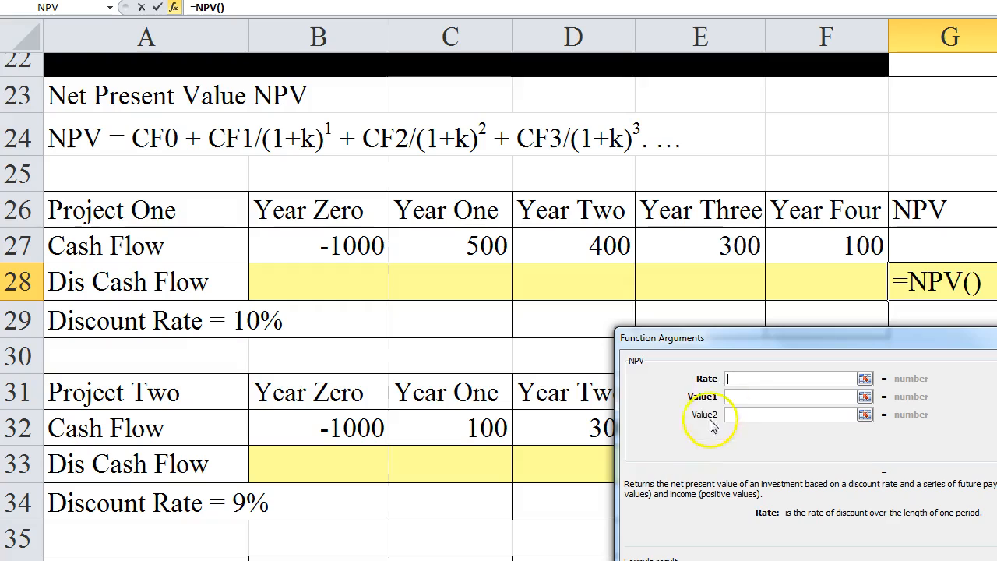
click(239, 321)
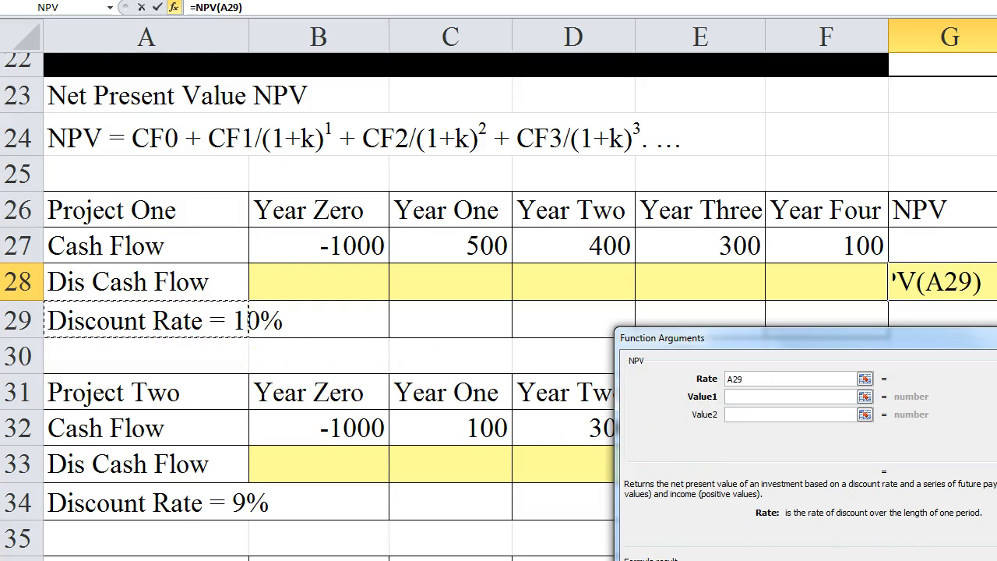
key(Escape)
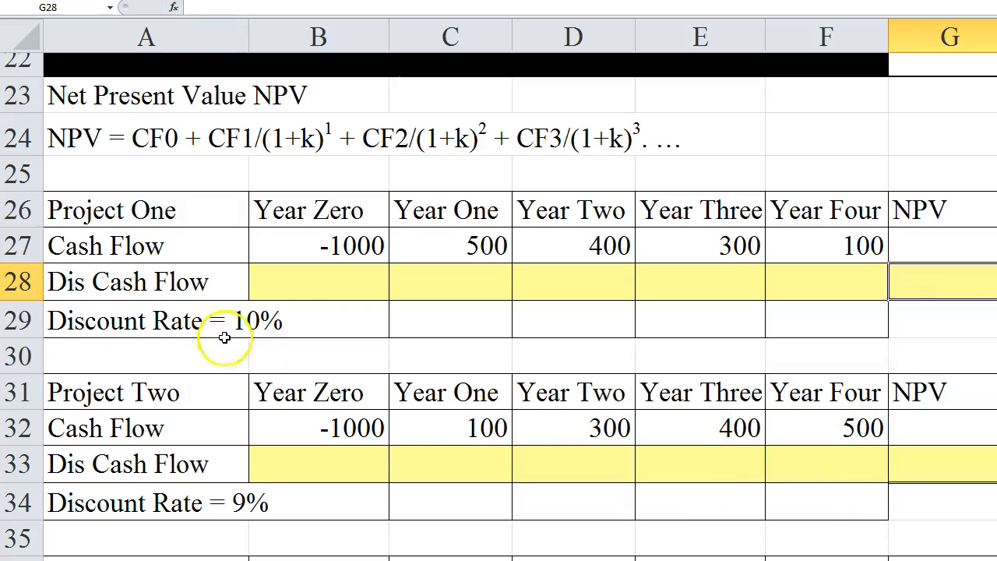
- Enter Project One's discount rate of .10 in B29 and format it as a percentage
click(293, 318)
text(.10)
click(328, 351)
click(306, 318)
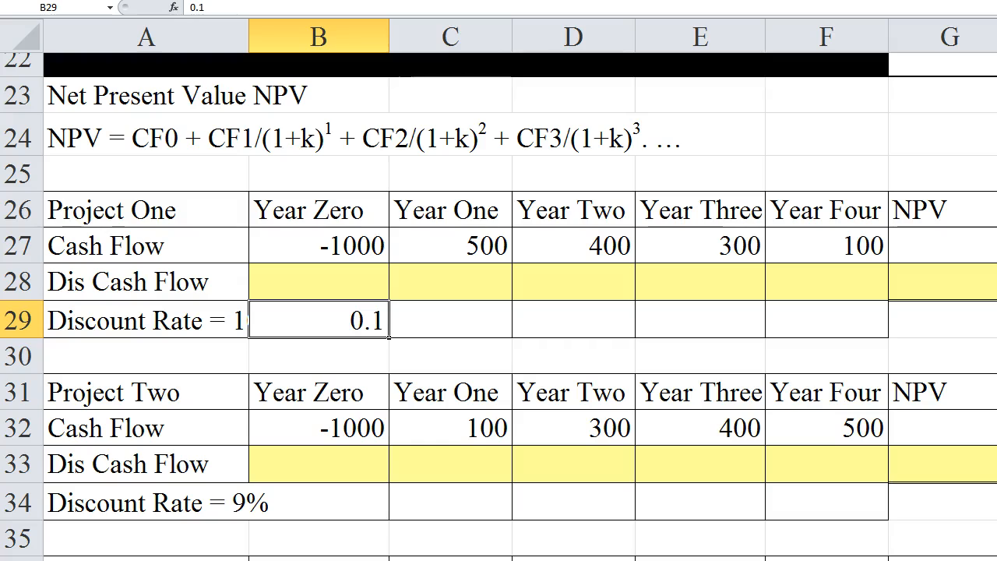
key(ctrl+shift+5)
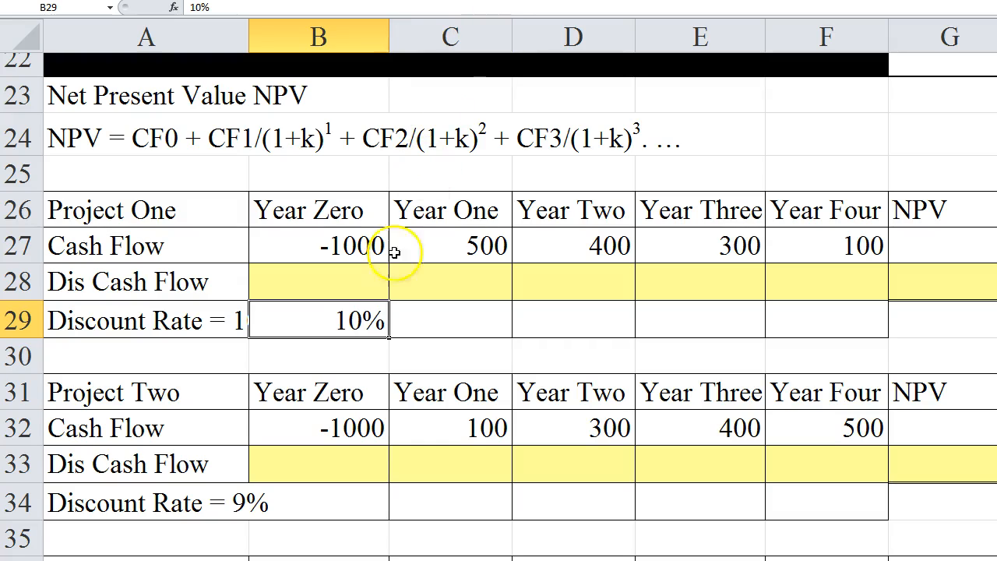
- Enter Project Two's discount rate of .09 in B34
click(312, 499)
text(9)
key(BackSpace)
text(.09)
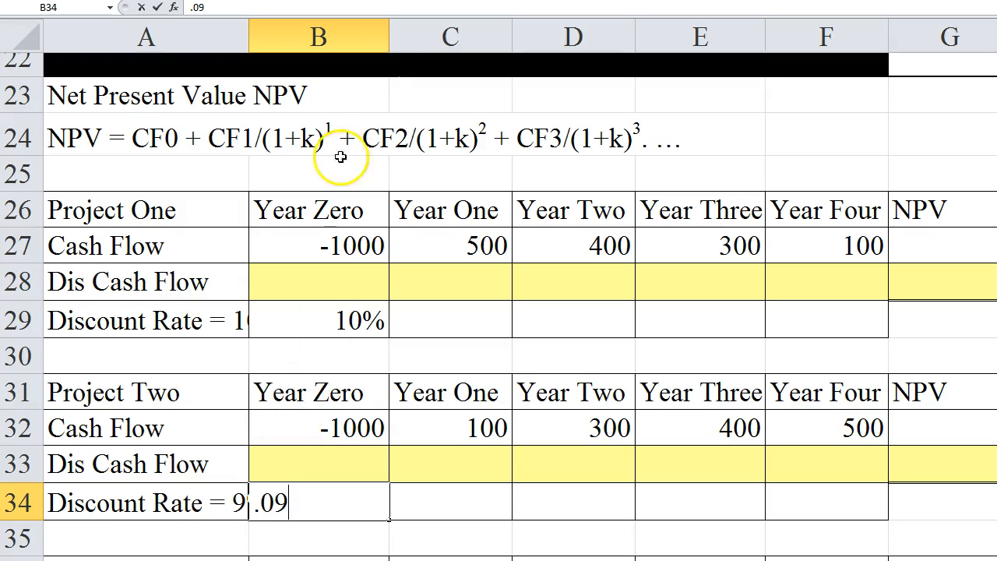
key(Return)
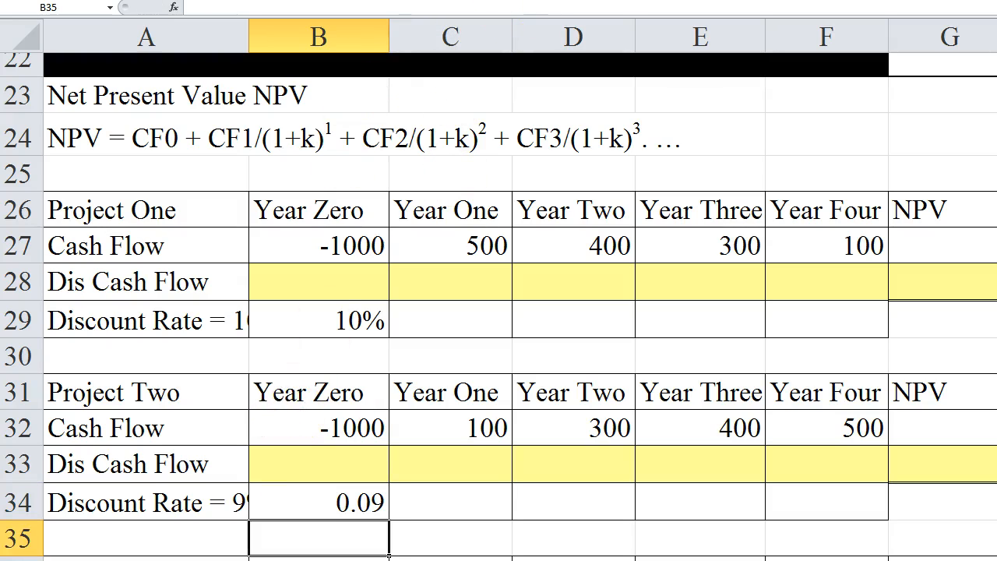
- Widen column A so the discount rate labels fit, and format Project Two's rate in B34 as a percentage
drag(249, 31, 284, 37)
click(565, 347)
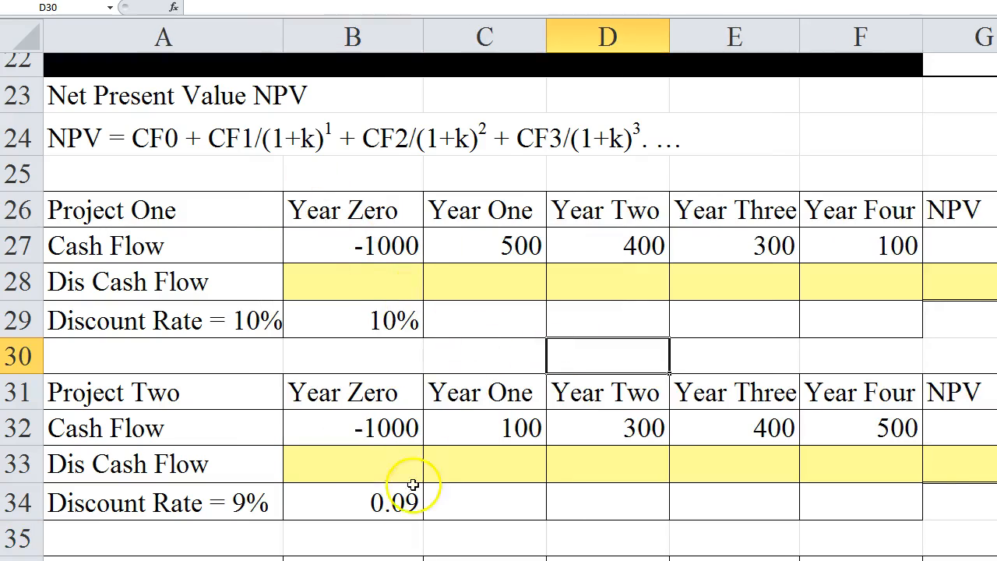
click(367, 503)
key(ctrl+shift+5)
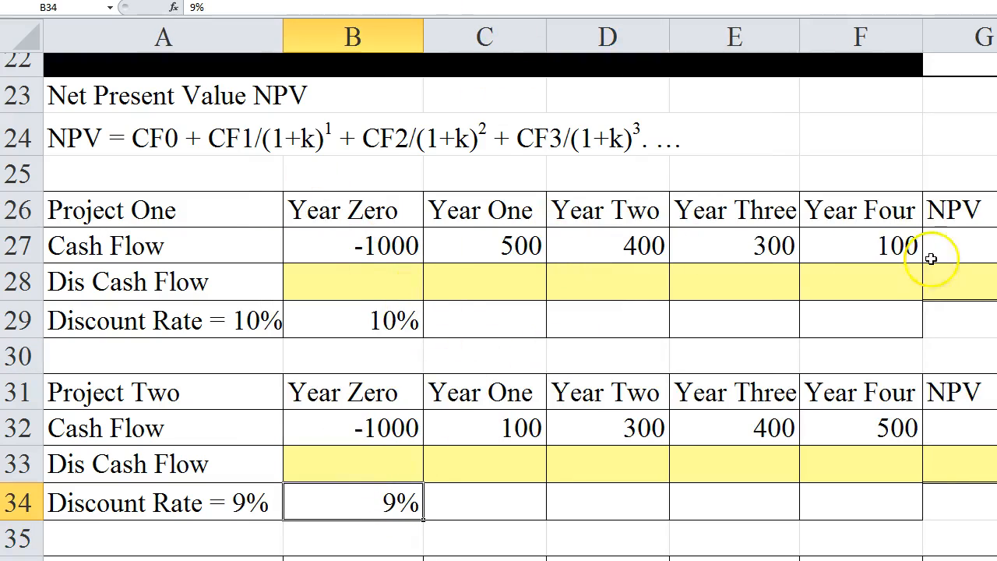
- Insert the NPV function in Project One's NPV cell G28, using the discount rate in B29 as its rate
click(965, 279)
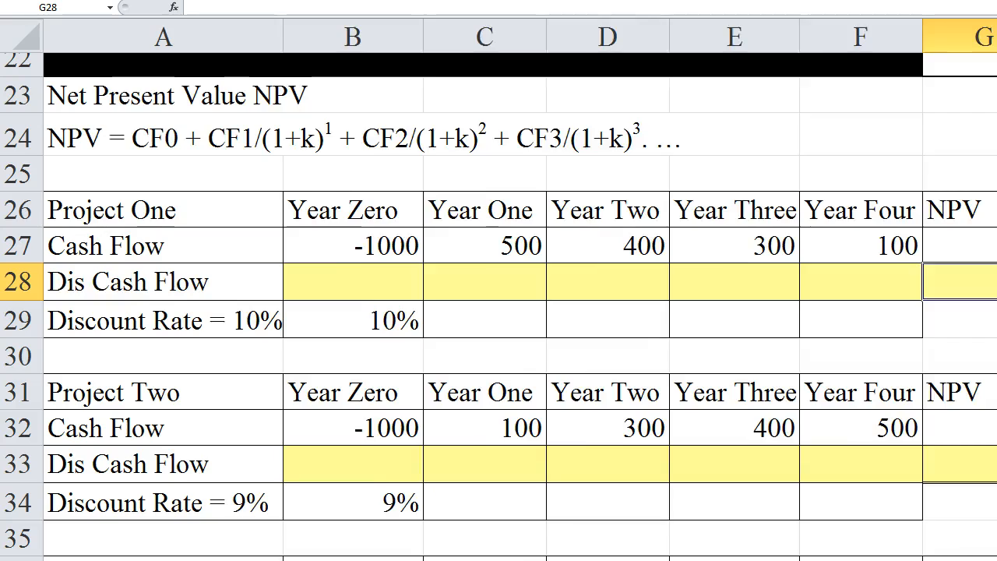
scroll(498, 297, down, 1)
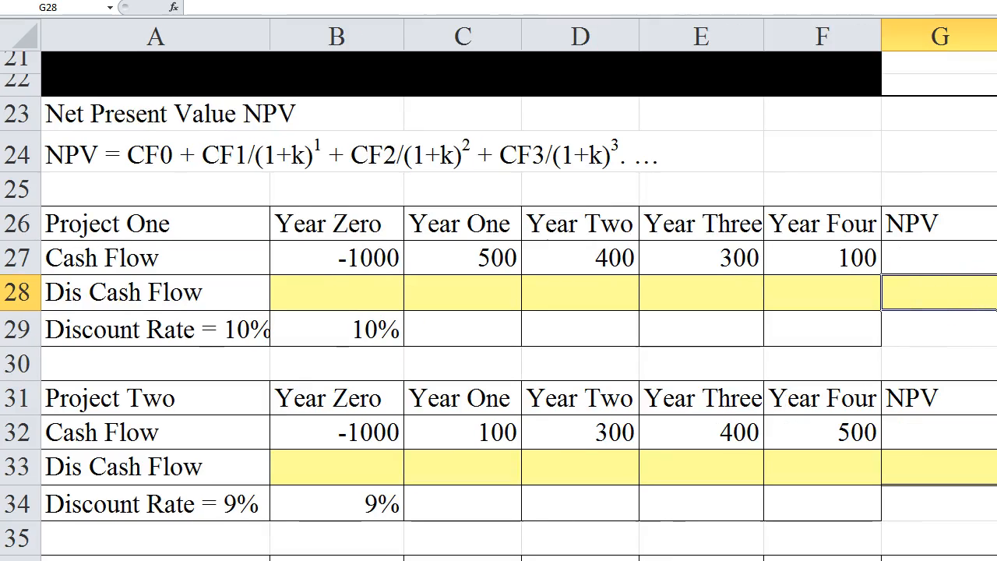
key(shift+F3)
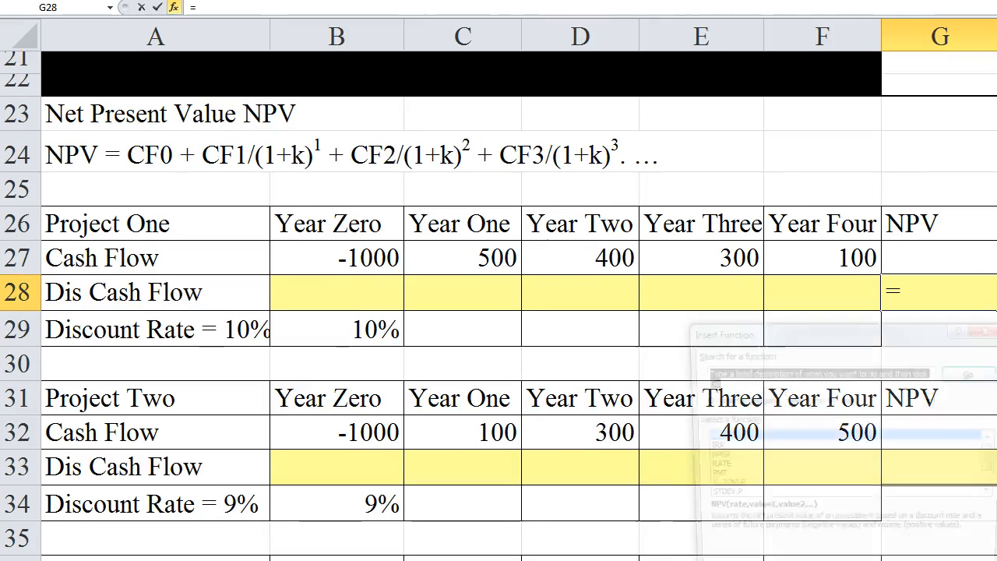
click(714, 441)
double_click(714, 441)
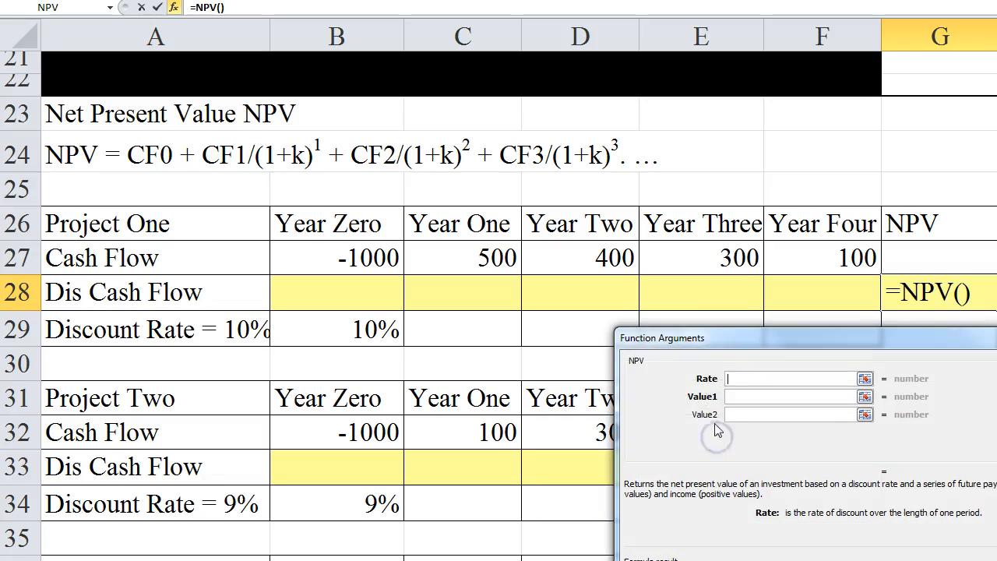
click(336, 339)
click(750, 396)
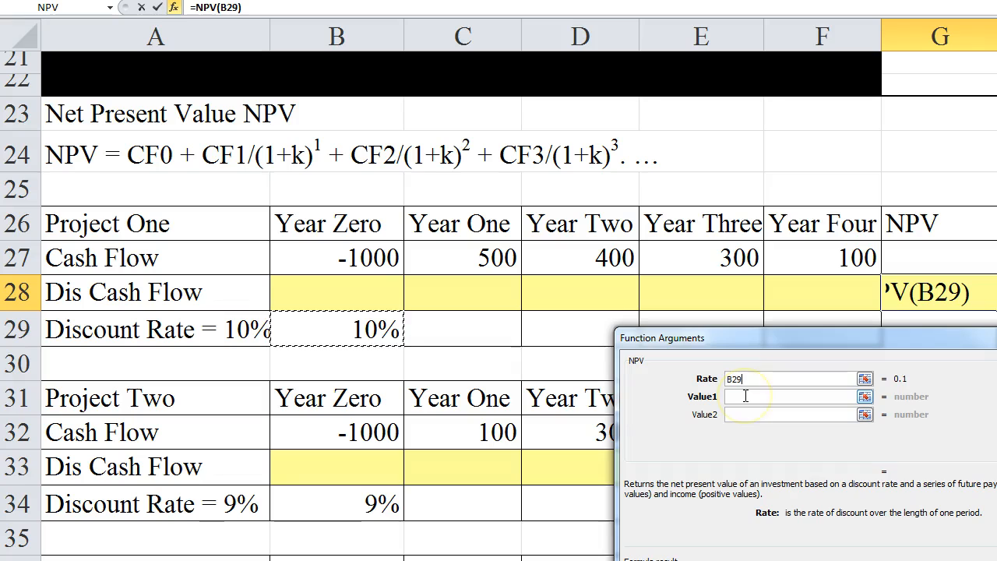
- Supply the Year One to Year Four cash flows C27, D27, E27 and F27 as separate NPV values and complete the function
click(479, 259)
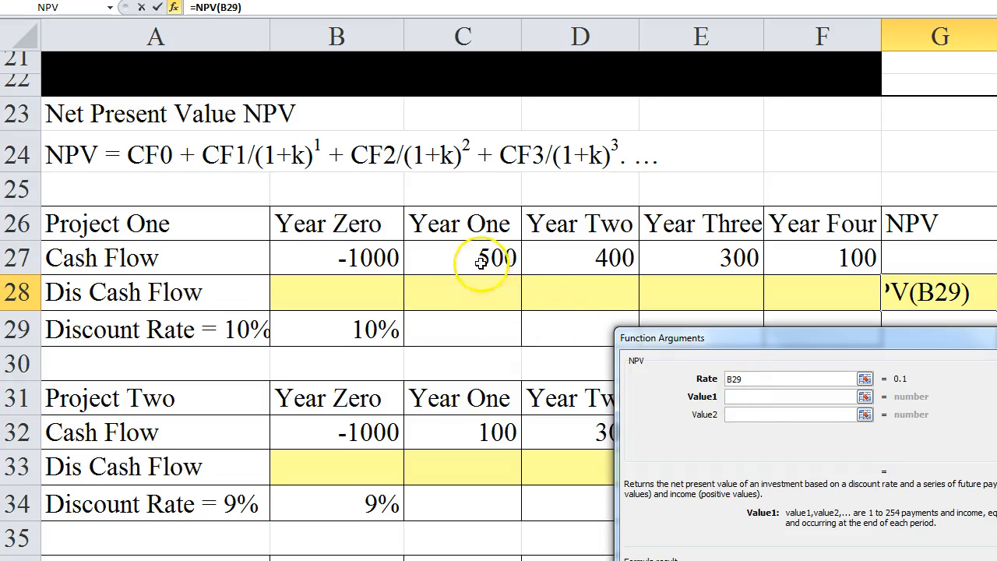
click(751, 418)
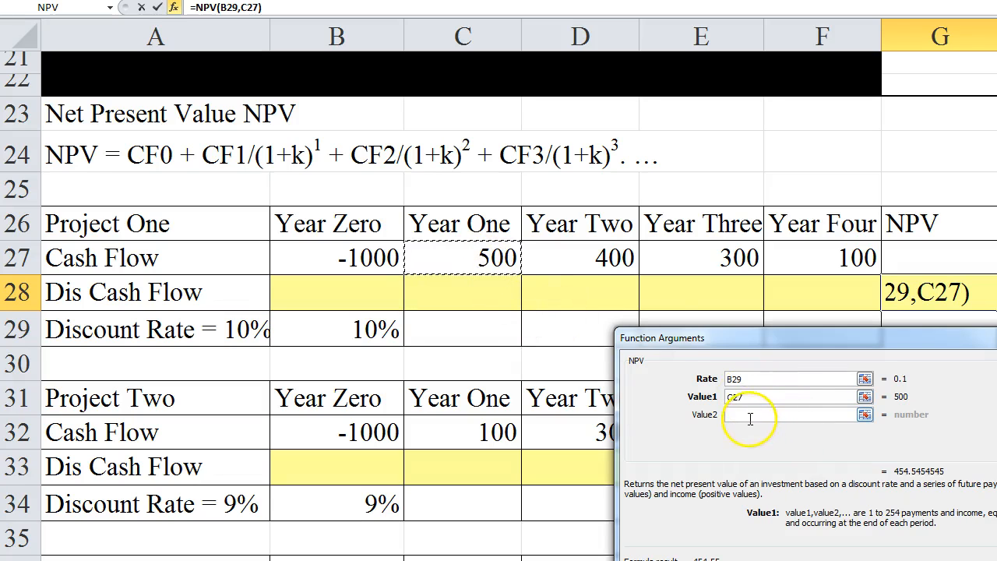
click(578, 256)
click(760, 431)
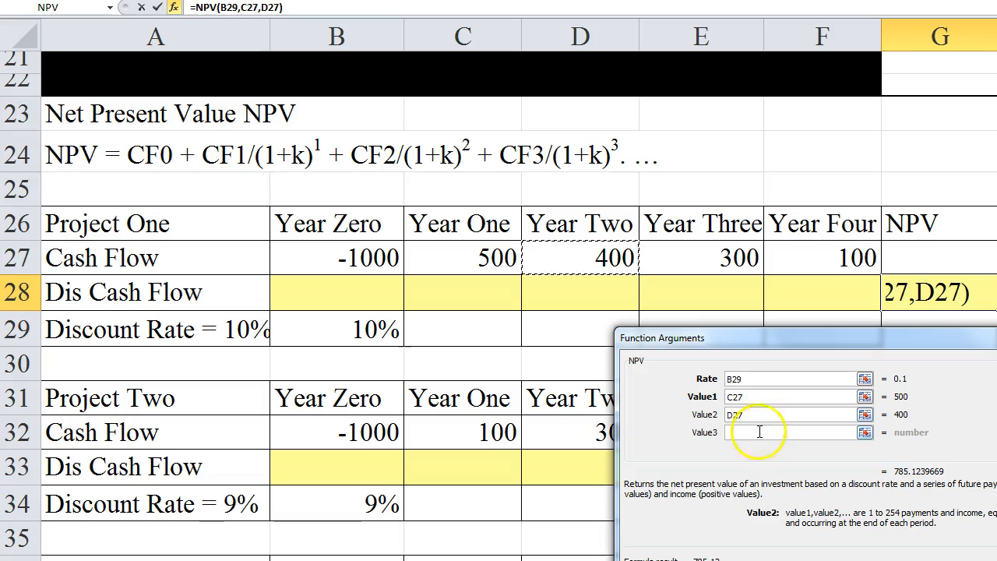
click(685, 256)
click(746, 452)
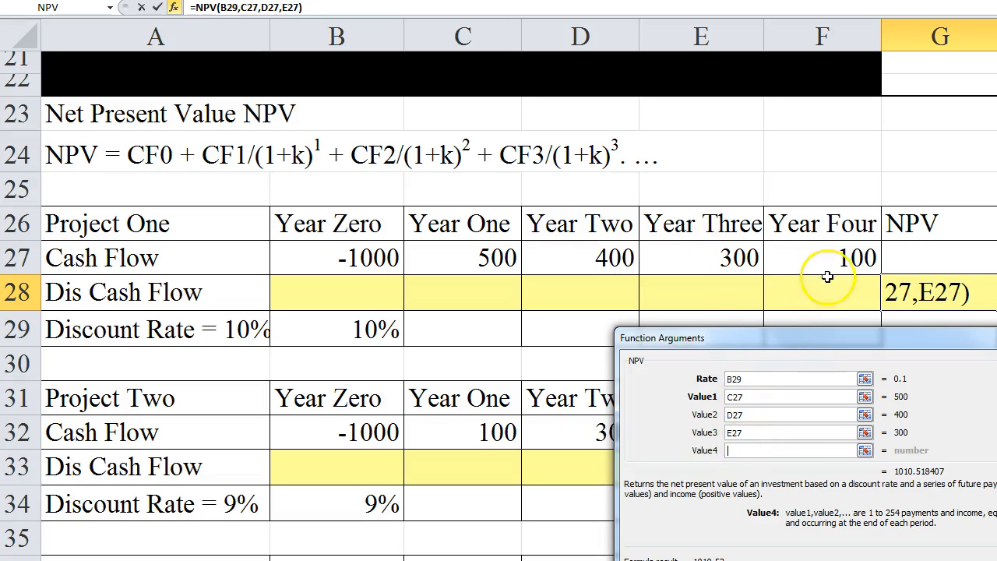
click(846, 259)
key(Return)
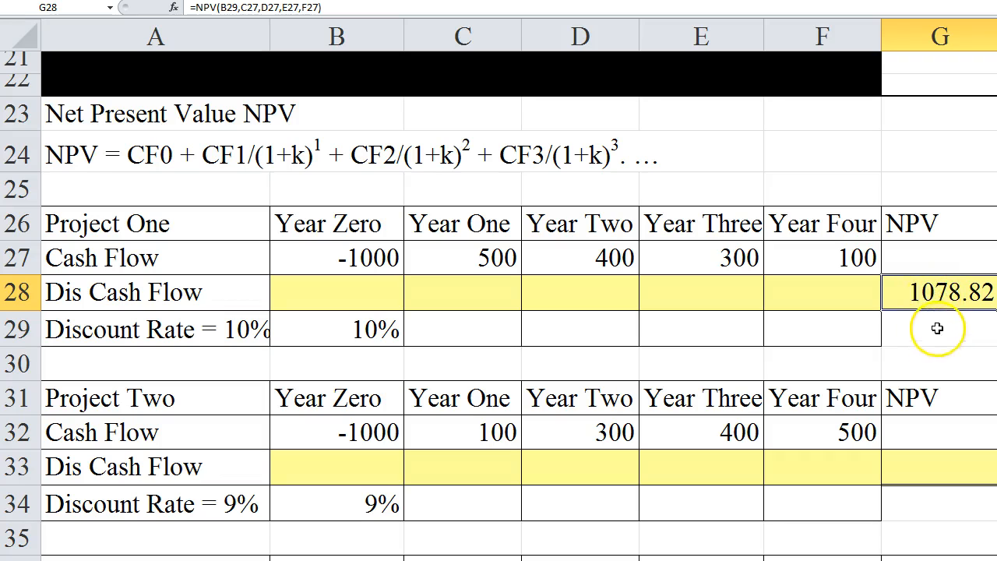
- Add the Year Zero cash flow to G28's formula by appending +B27 after the NPV function
click(346, 10)
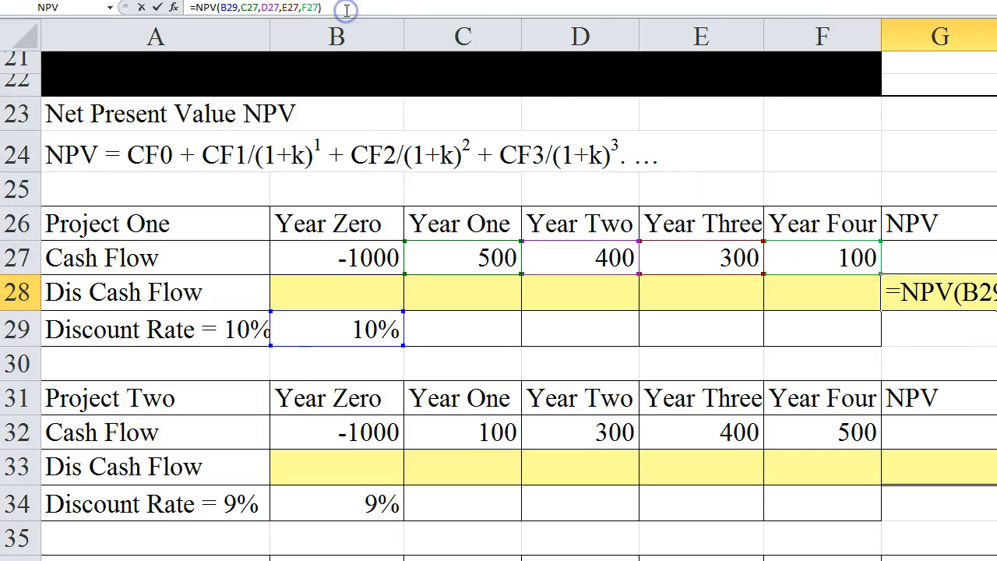
text(+)
click(301, 258)
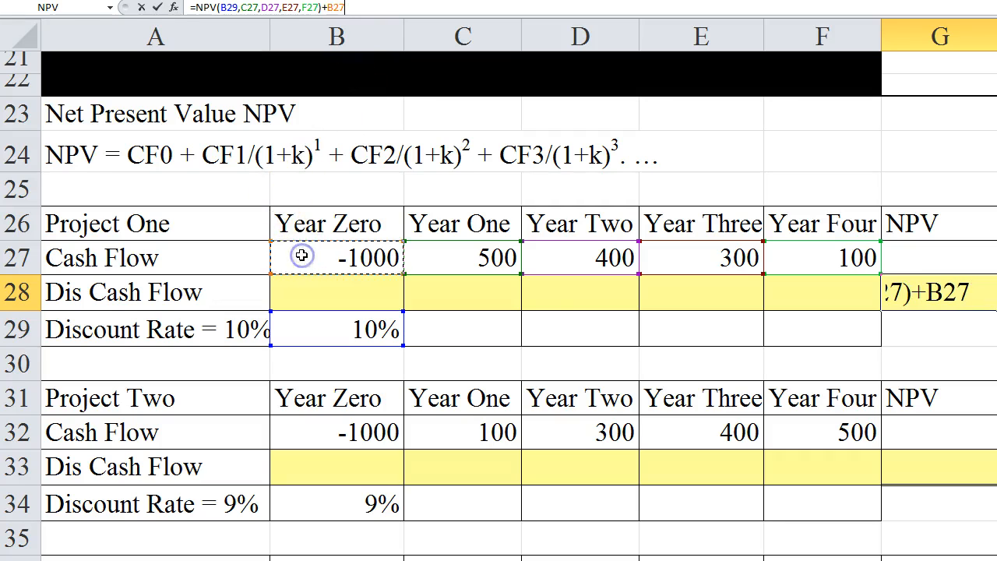
key(Return)
click(918, 292)
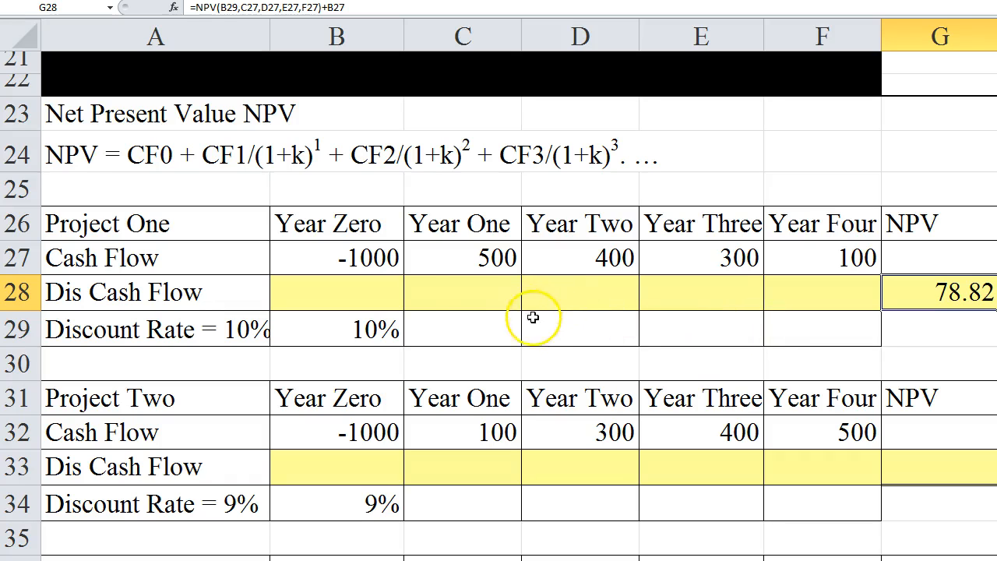
- Enter the period numbers 1, 2, 3 and 4 in C25 through F25, above Project One's Year One to Year Four headings
click(446, 294)
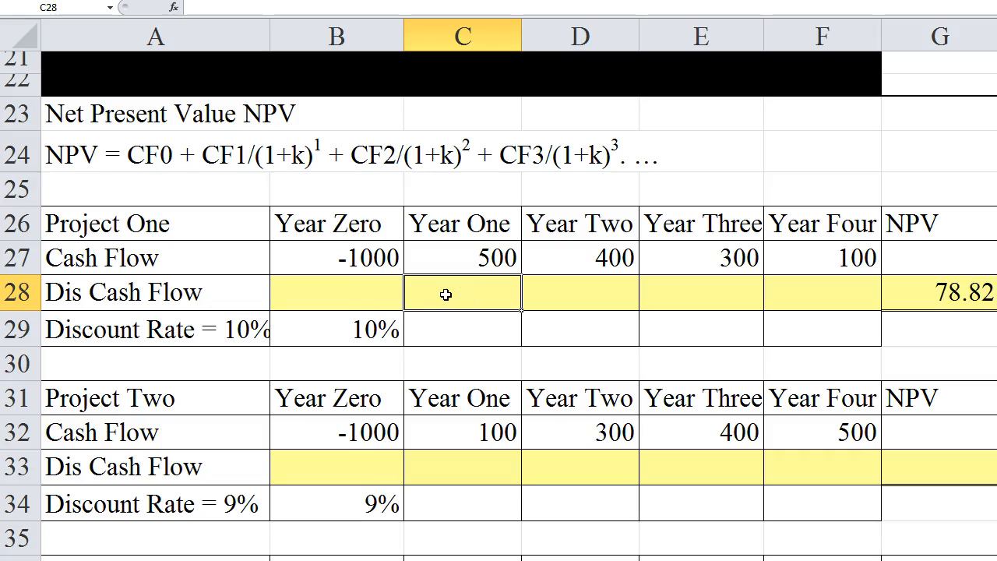
click(463, 186)
text(1)
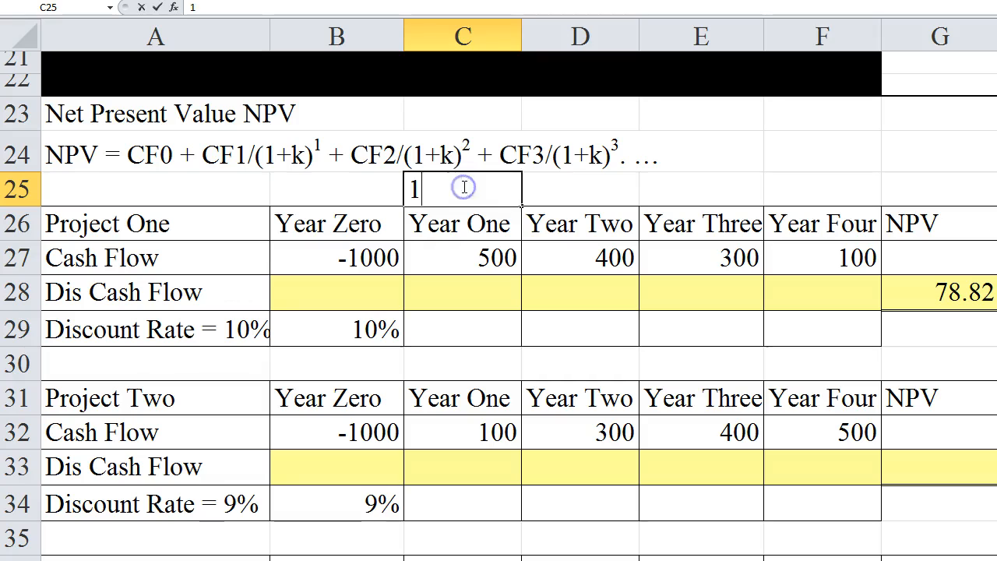
click(579, 187)
text(2)
click(697, 187)
text(3)
click(811, 190)
text(4)
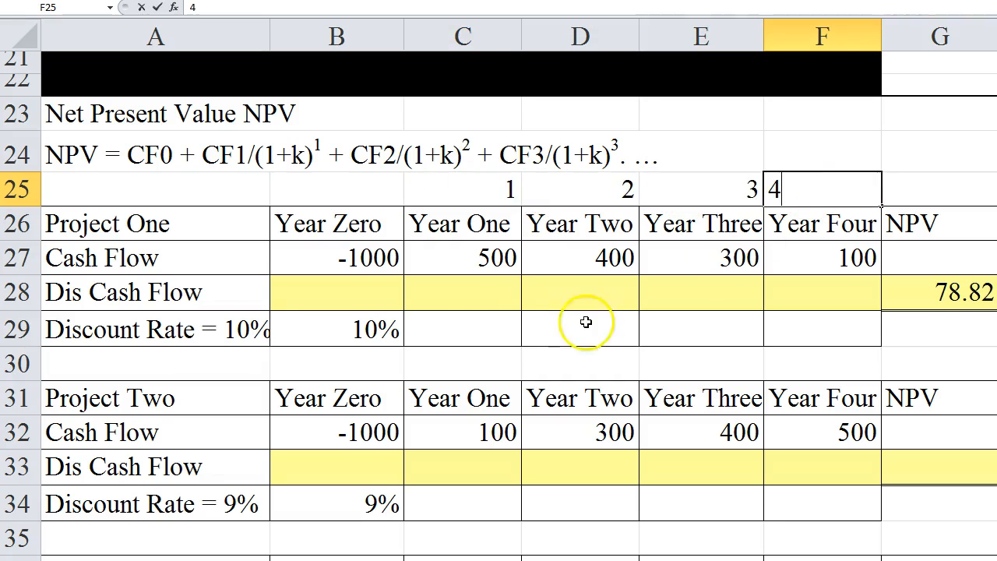
- Calculate Project One's discounted Year One cash flow in C28 with the formula +C27/(1+B29)^C25
click(470, 294)
text(+)
click(464, 256)
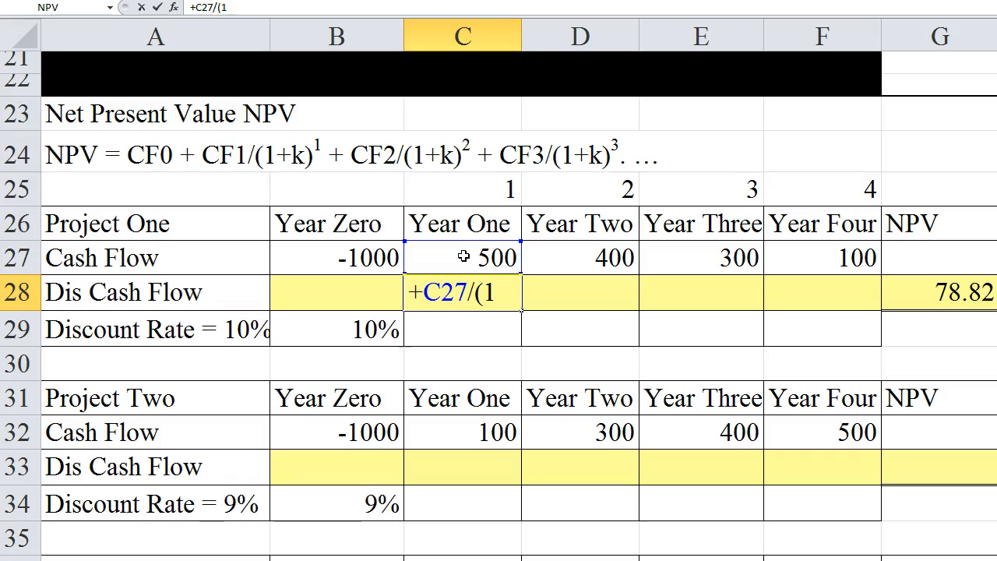
text(/(1+)
click(350, 334)
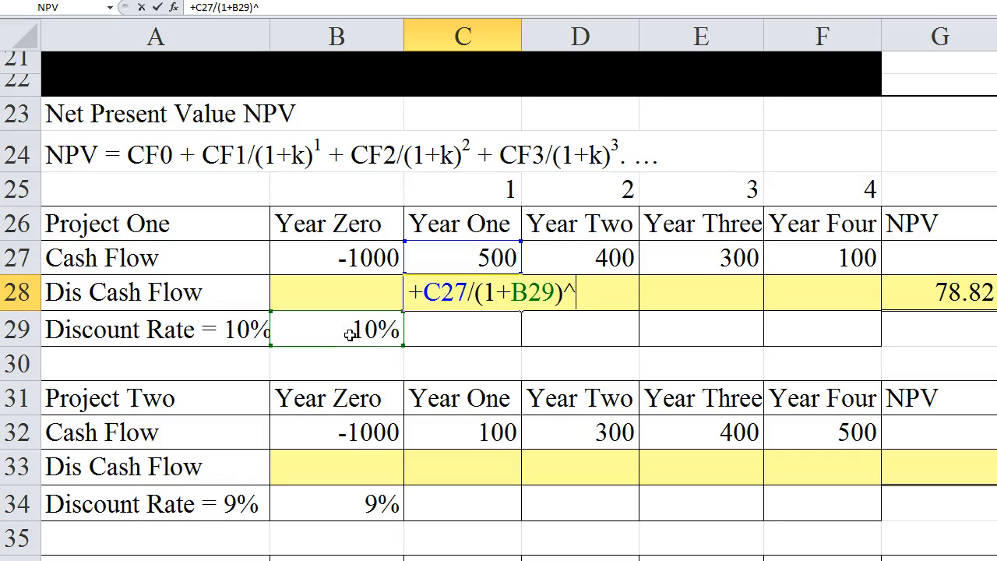
click(451, 192)
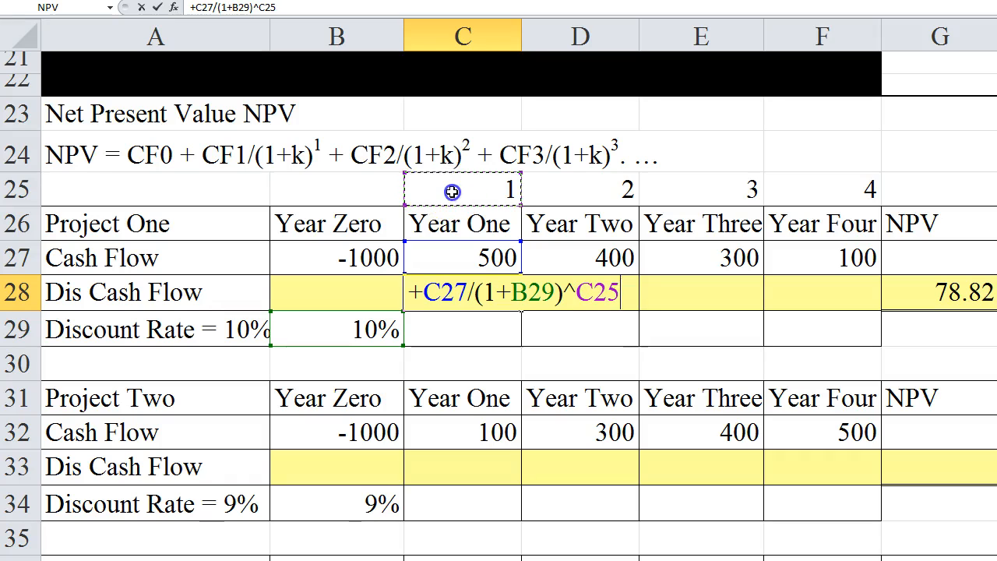
key(Return)
click(457, 291)
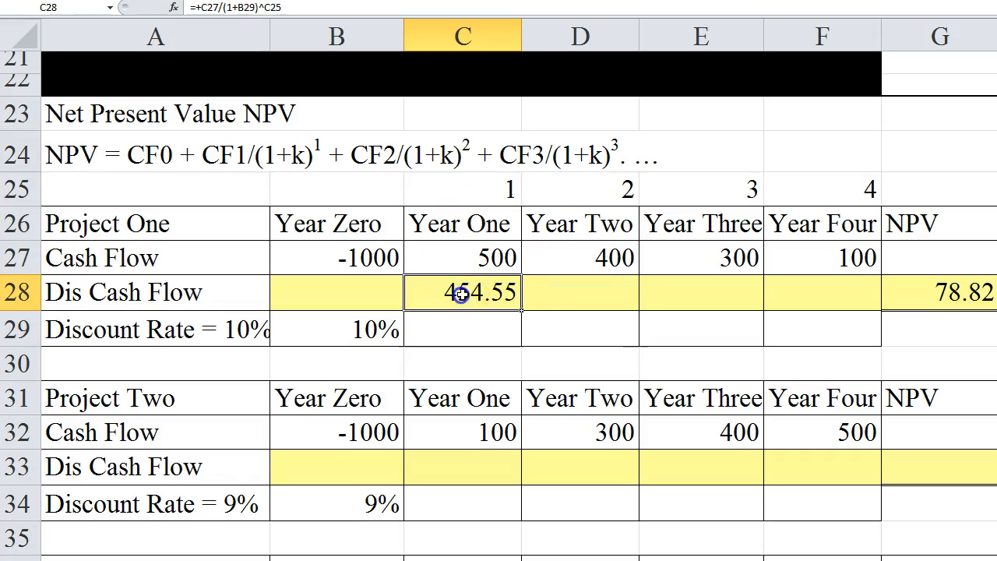
- Make the discount rate reference in C28's formula absolute as $B$29 and fill the formula across to F28
drag(524, 311, 735, 311)
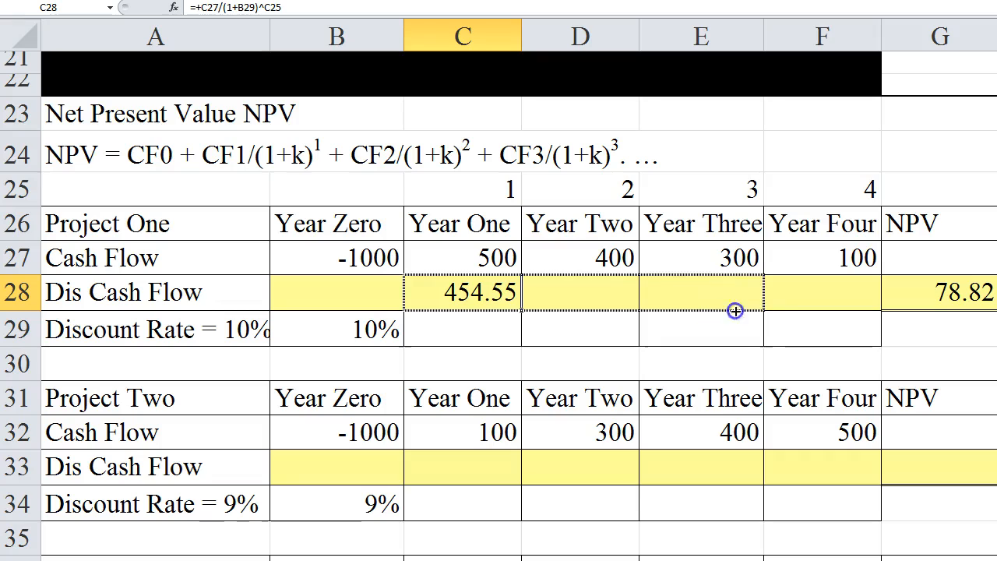
drag(836, 310, 528, 312)
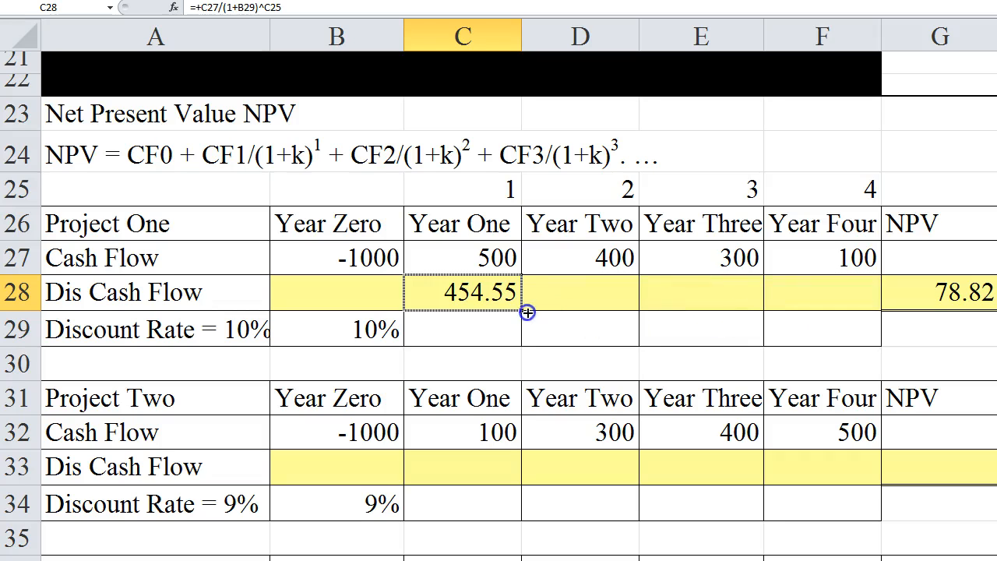
click(265, 7)
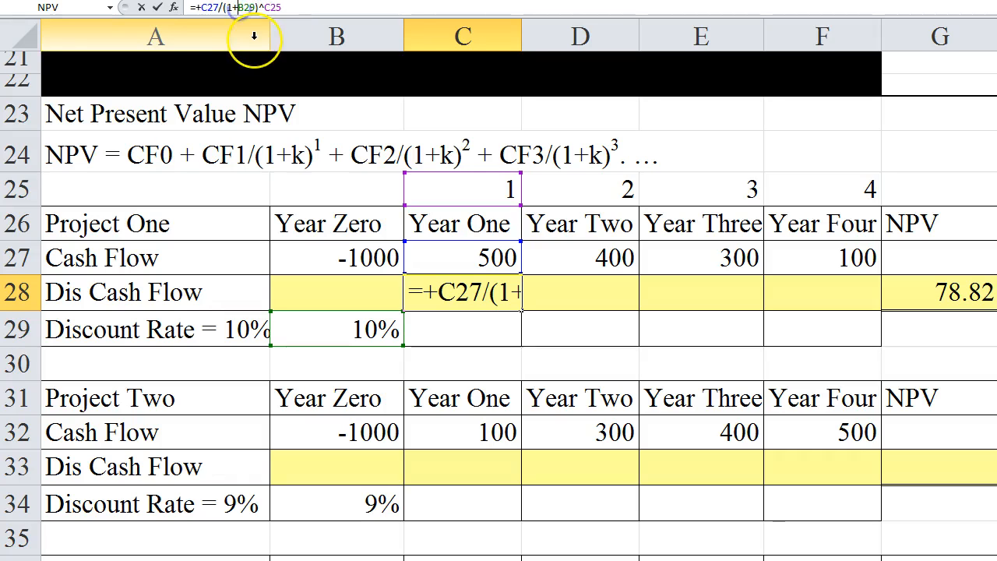
key(F4)
key(Return)
click(446, 287)
drag(521, 310, 844, 309)
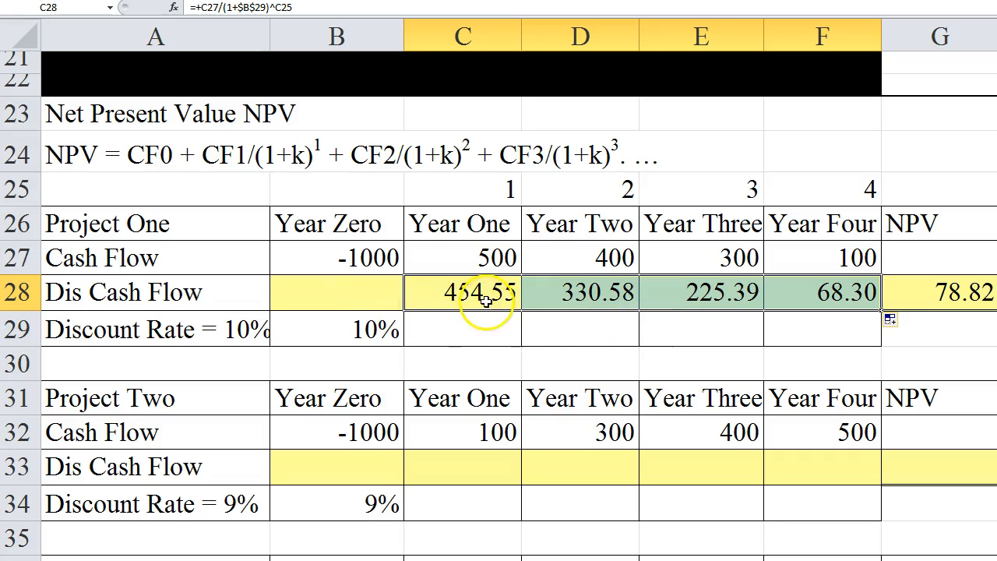
- Enter -1000 in B28 as Project One's Year Zero discounted cash flow
click(366, 295)
text(-1000)
click(435, 323)
click(348, 291)
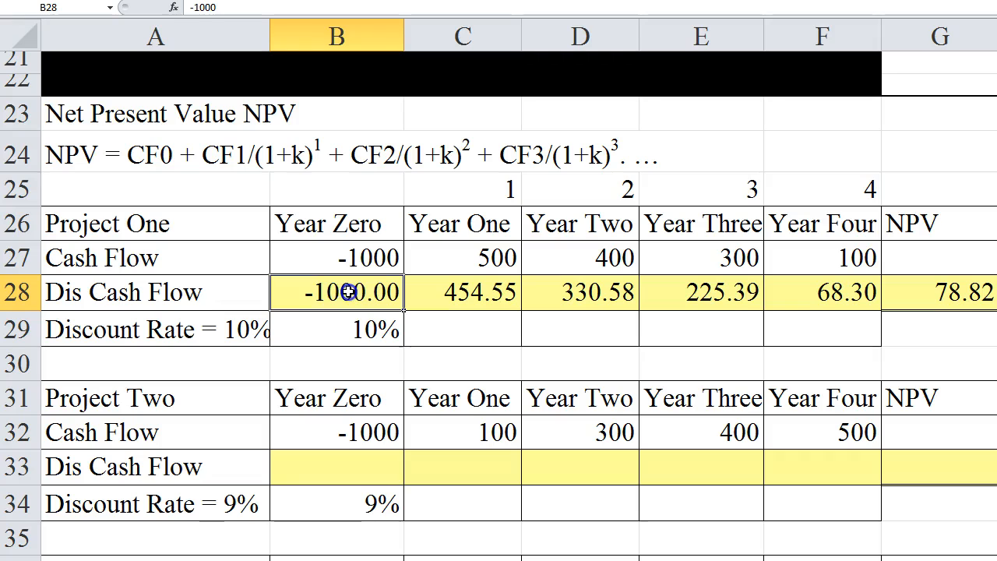
- Replace the NPV formula in G28 with a sum of Project One's discounted cash flows, =SUM(B28:F28)
click(933, 291)
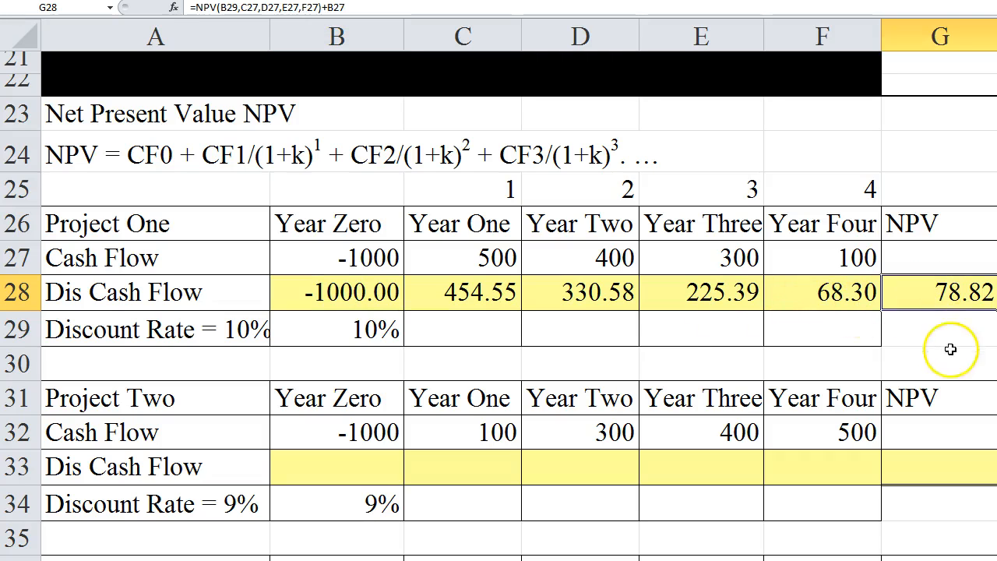
key(Delete)
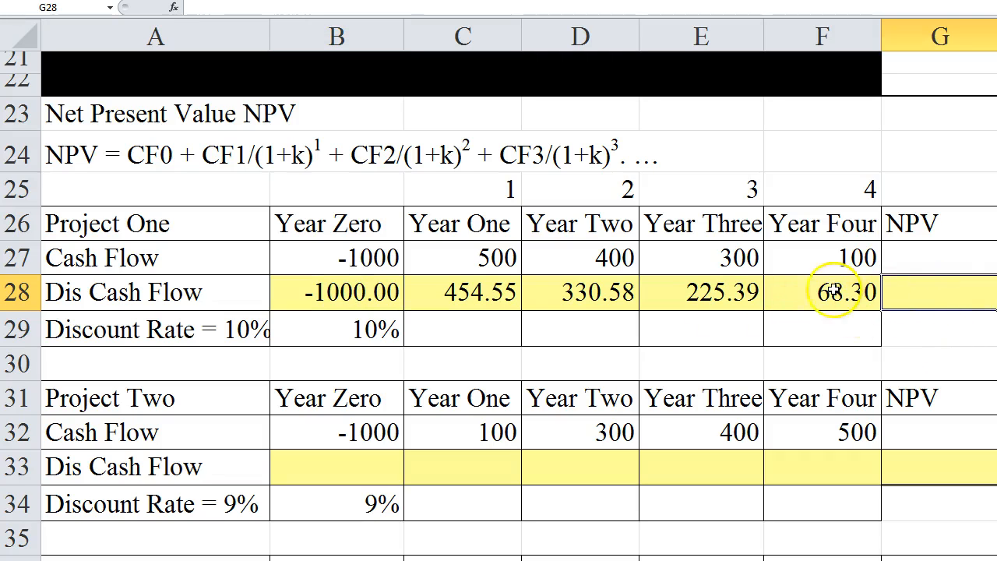
key(alt+equal)
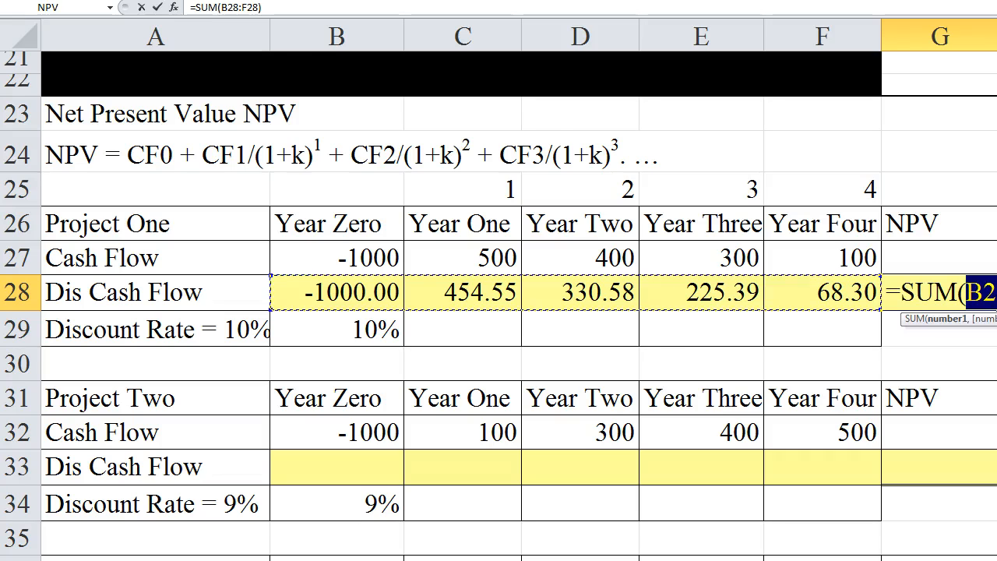
key(Return)
click(938, 292)
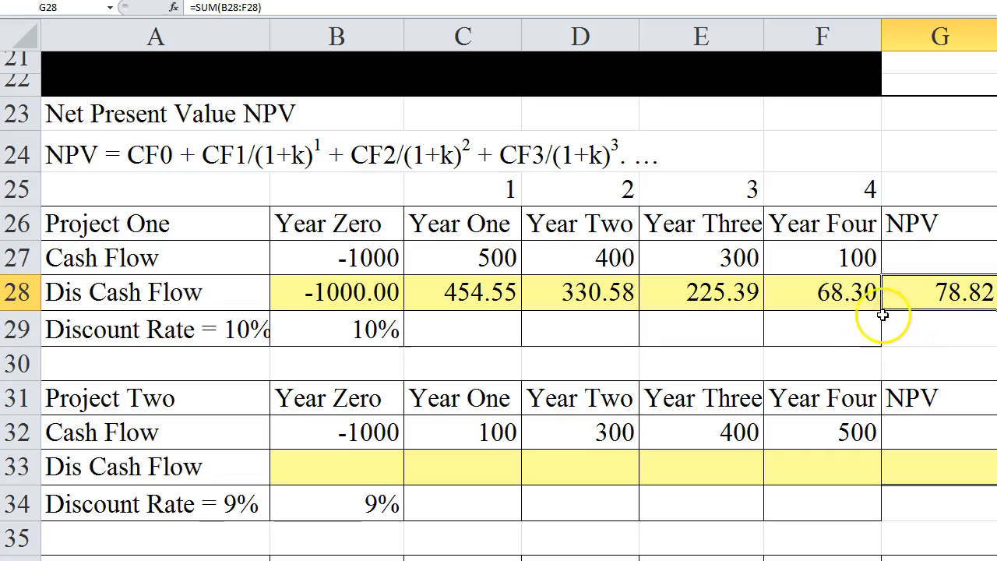
- Examine Project One's discounted cash flows in B28:F28 and the NPV sum in G28
drag(377, 297, 847, 292)
click(914, 292)
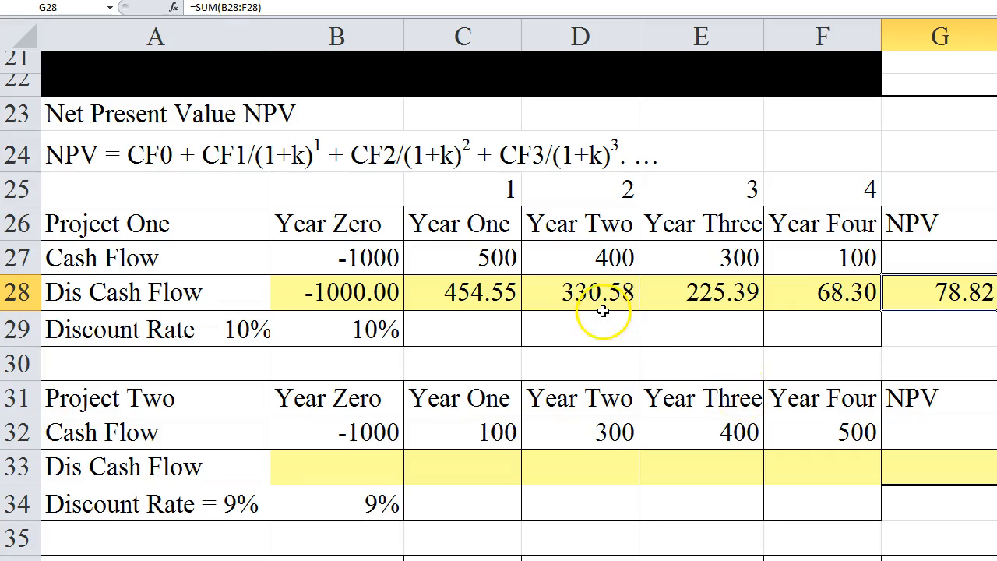
click(368, 290)
click(475, 293)
click(583, 295)
click(678, 293)
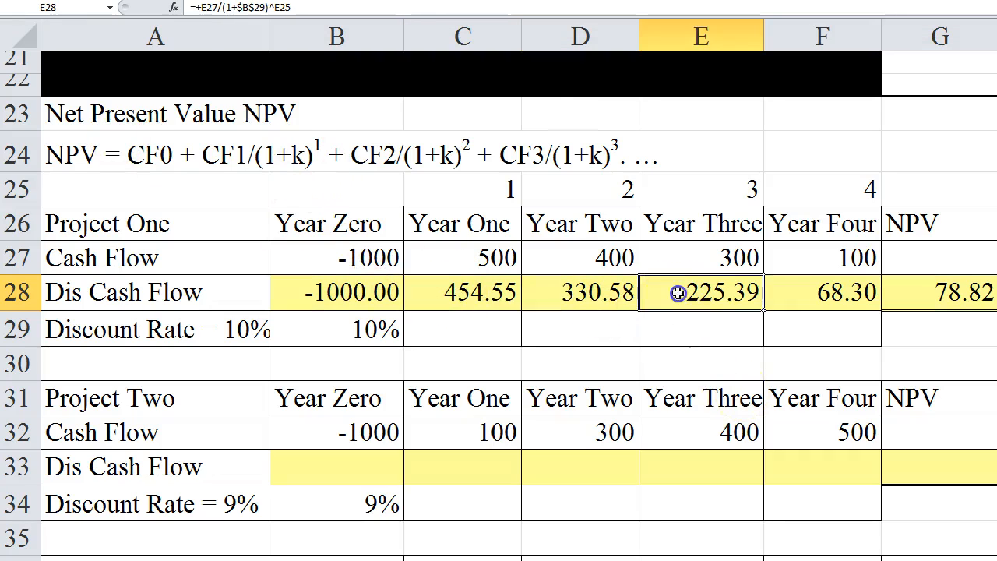
click(843, 286)
click(942, 291)
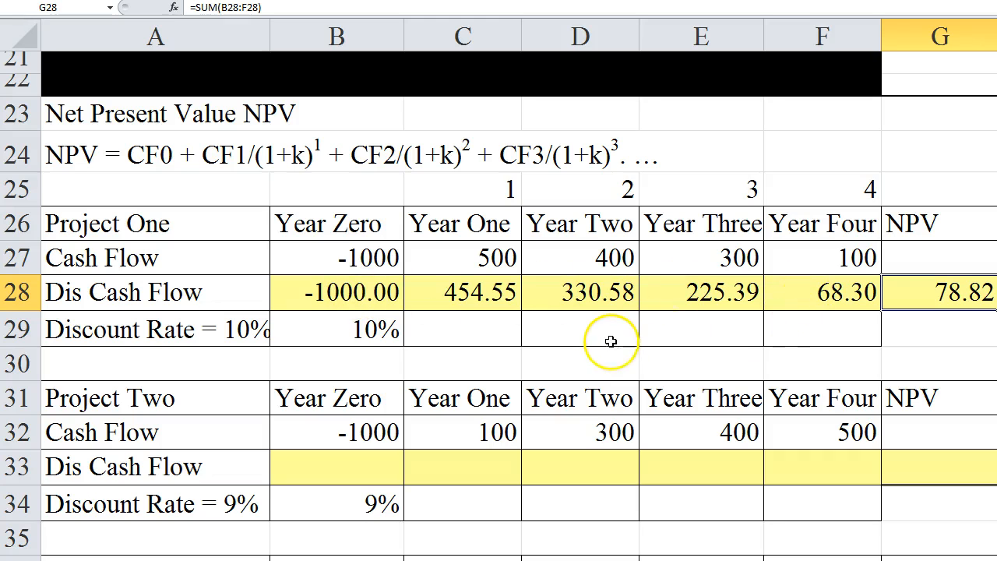
scroll(579, 316, up, 6)
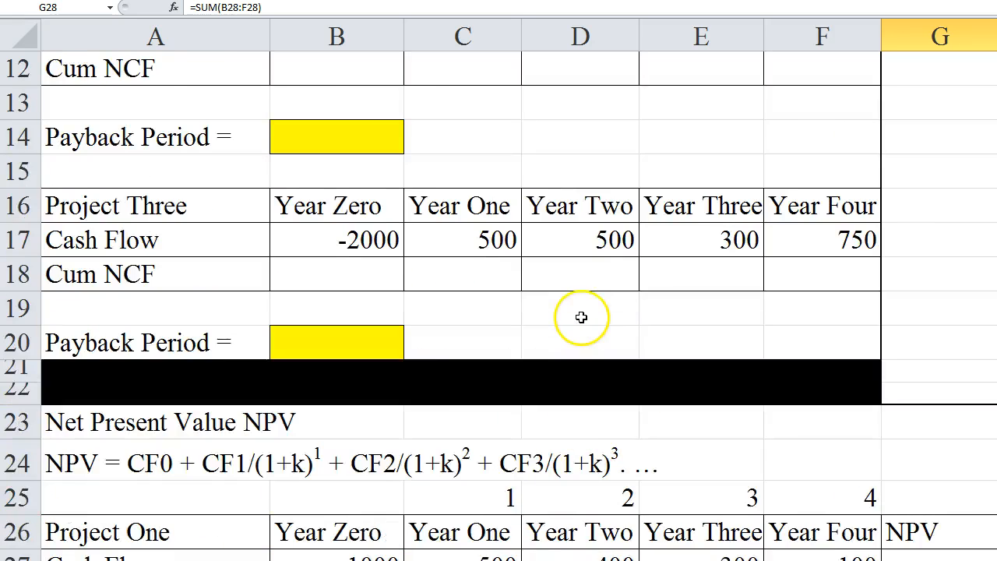
scroll(579, 316, up, 1)
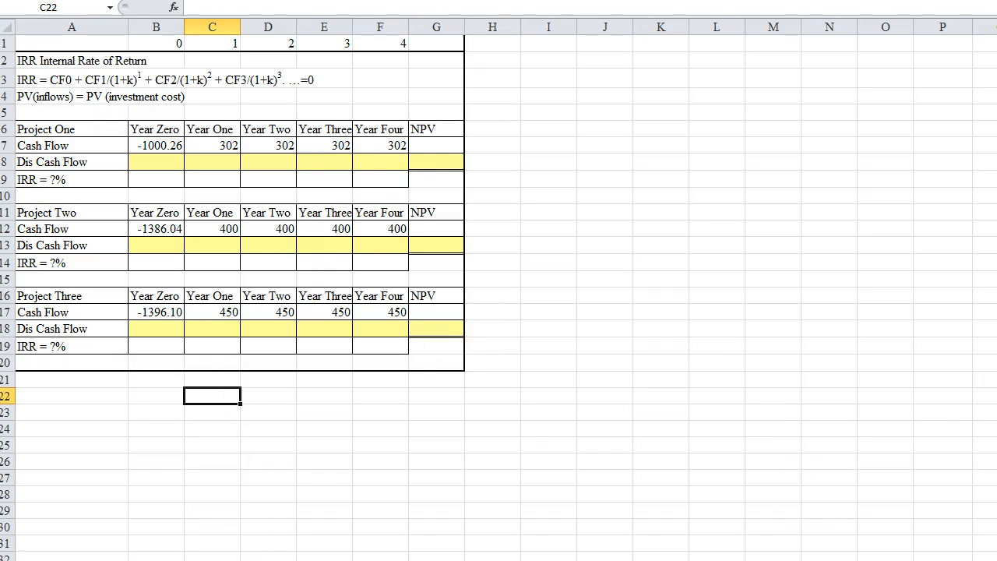
- On the Internal Rate of Return worksheet, enter 0 in G8 as Project One's NPV
ctrl+scroll(499, 312, up, 5)
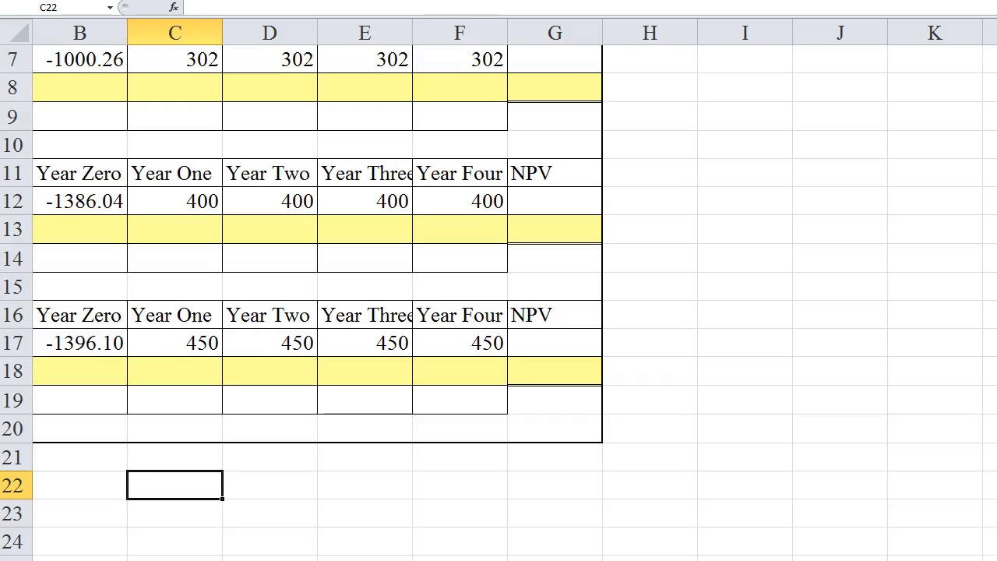
scroll(674, 521, up, 2)
scroll(499, 312, left, 1)
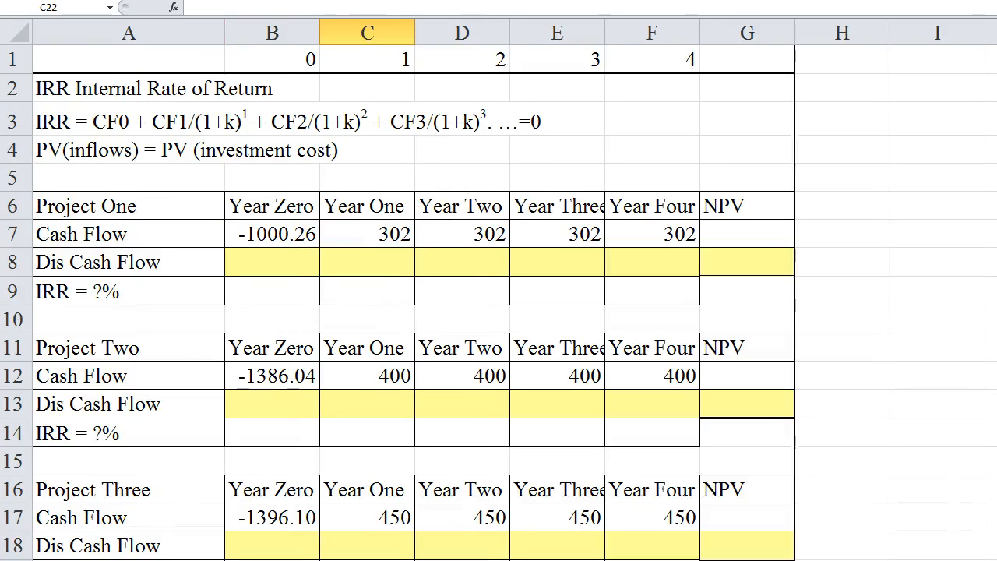
ctrl+scroll(701, 490, up, 2)
scroll(252, 285, left, 1)
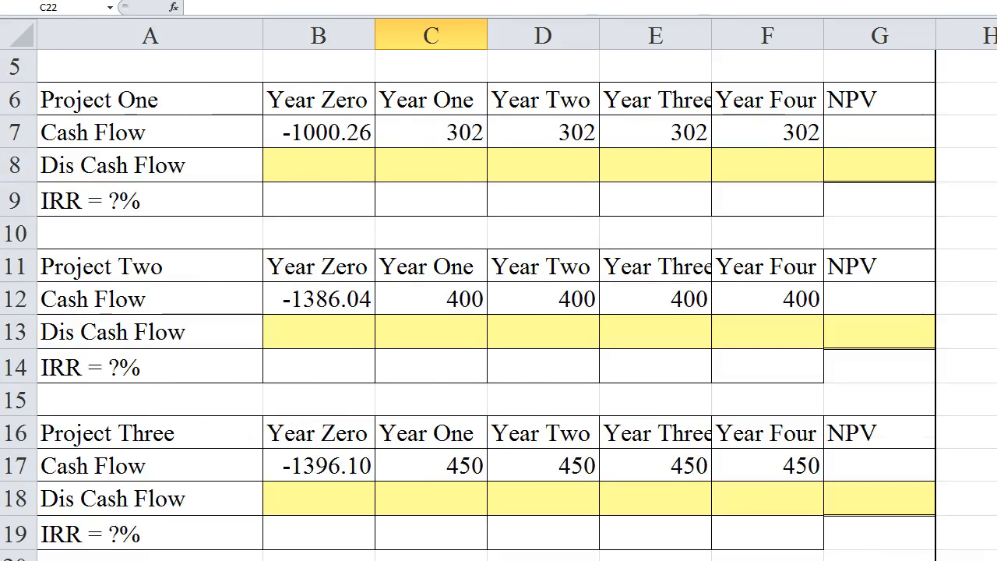
scroll(252, 285, up, 2)
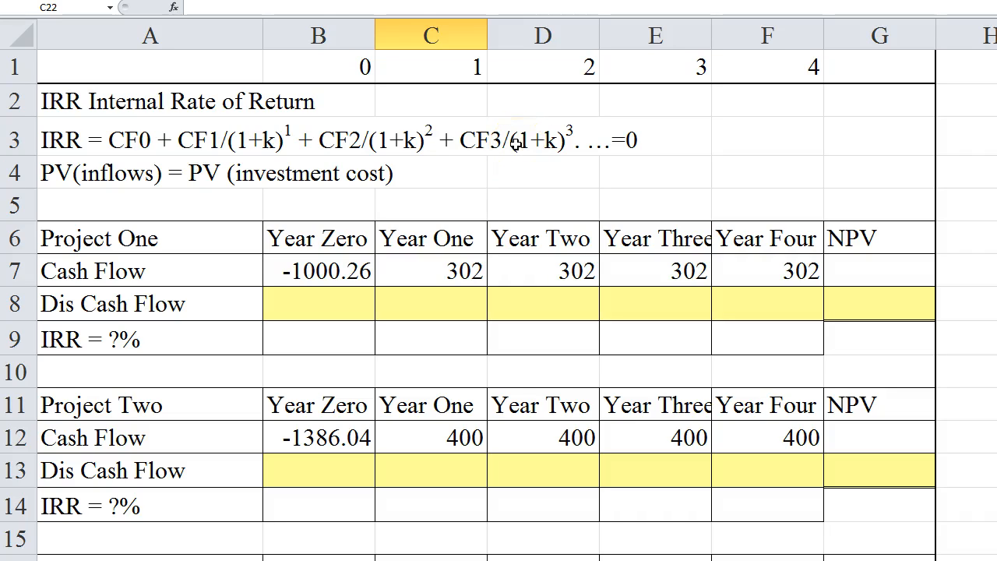
click(625, 138)
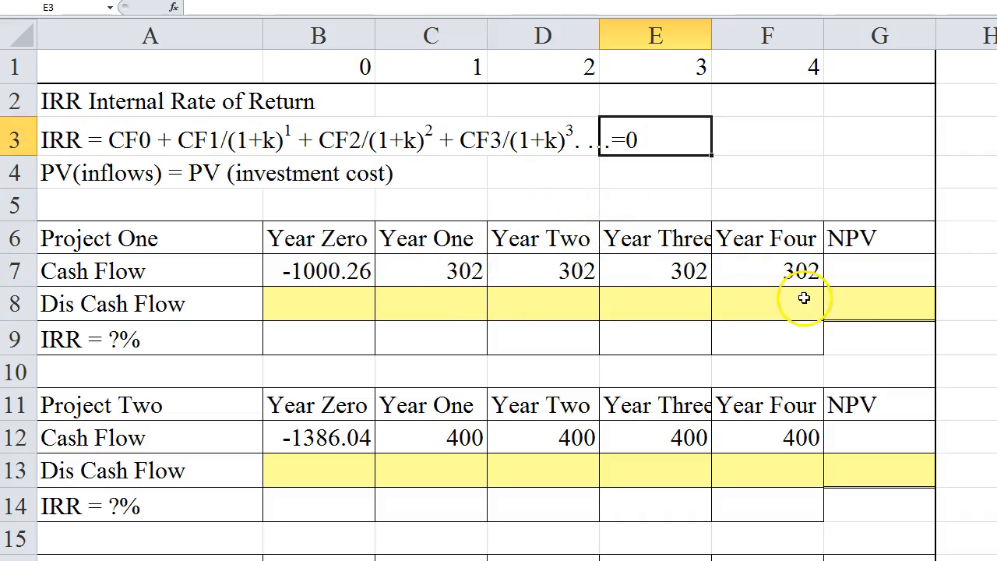
click(847, 307)
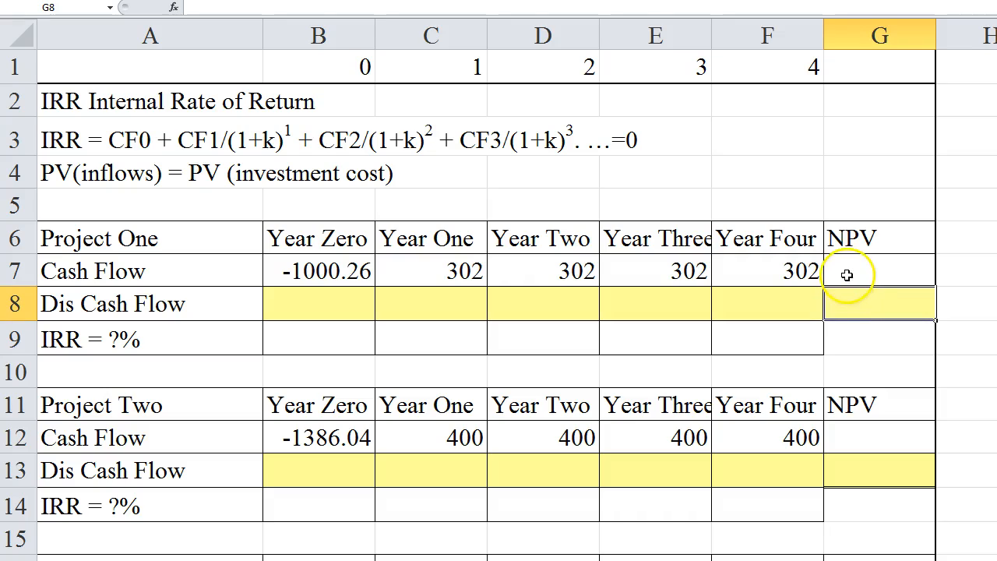
text(0)
key(Return)
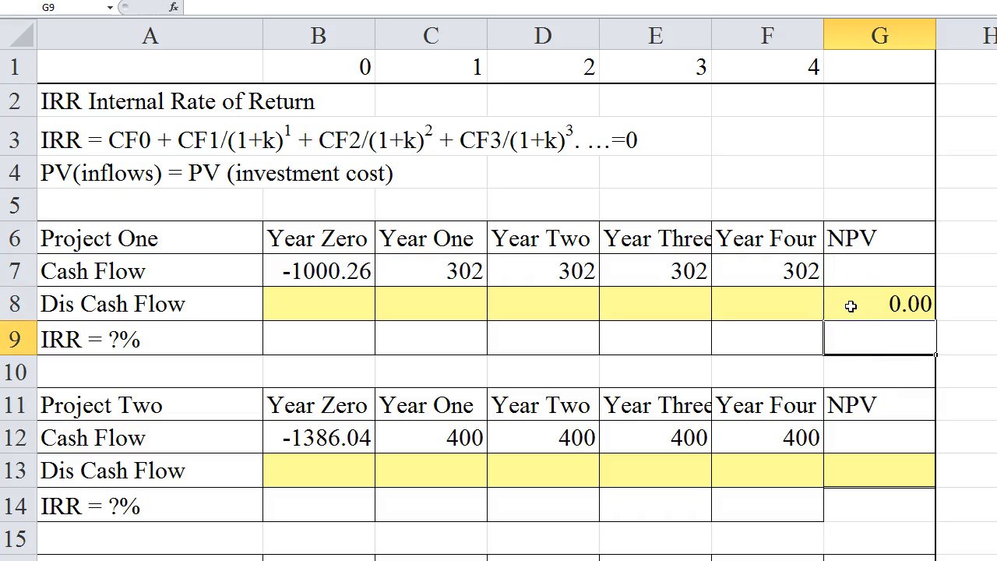
- Calculate Project One's internal rate of return in B9 with the IRR function over the cash flows B7:F7
click(340, 335)
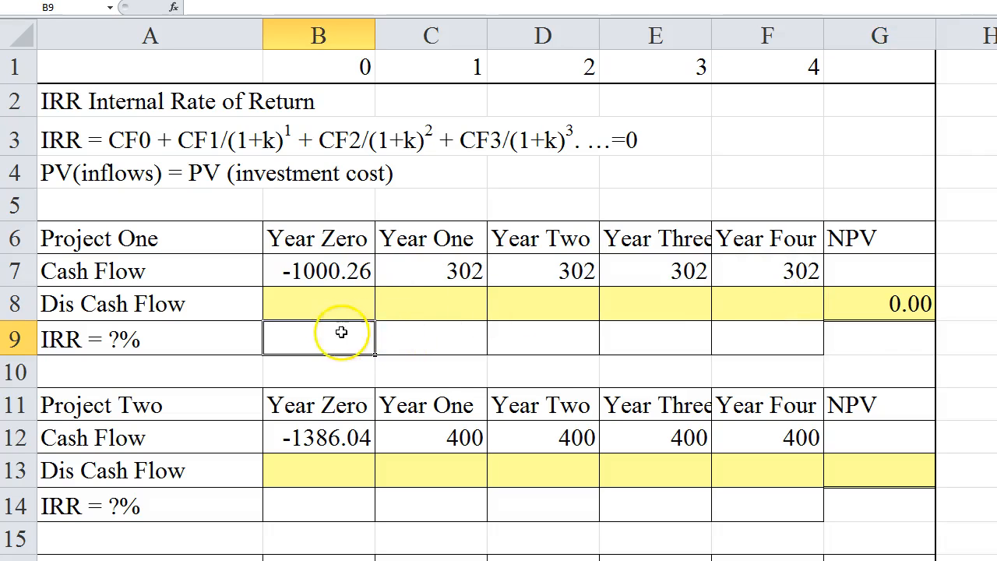
click(174, 7)
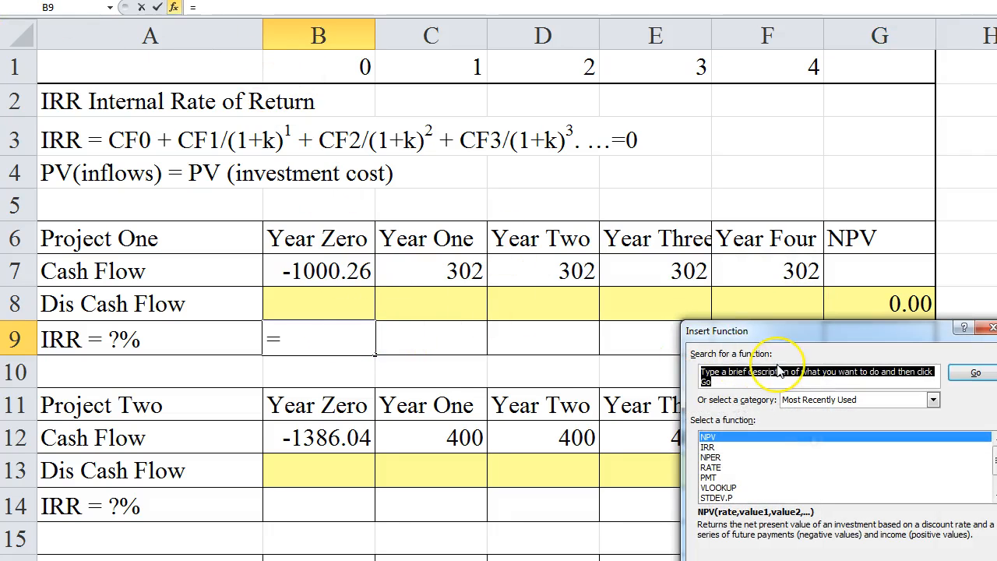
text(irr)
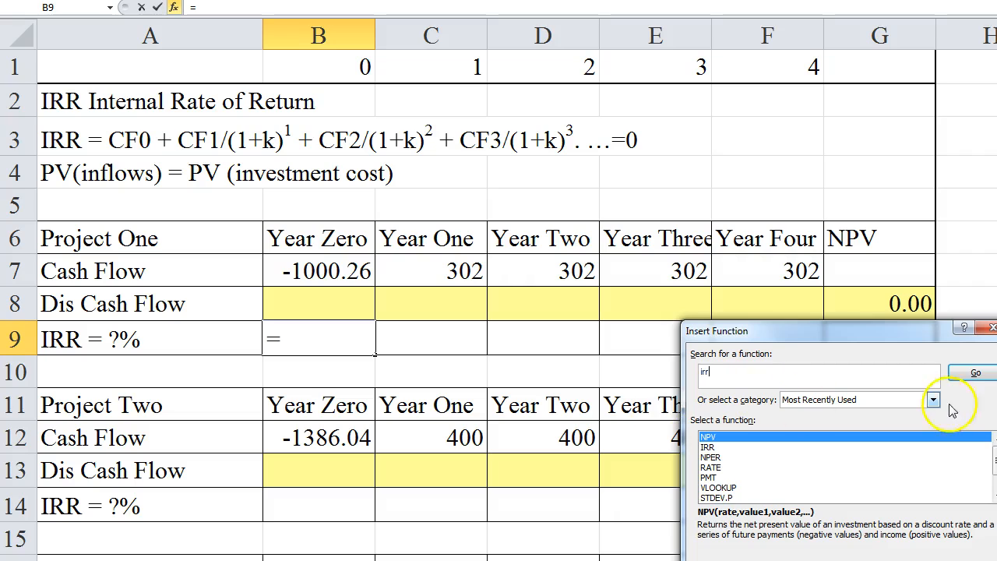
click(974, 373)
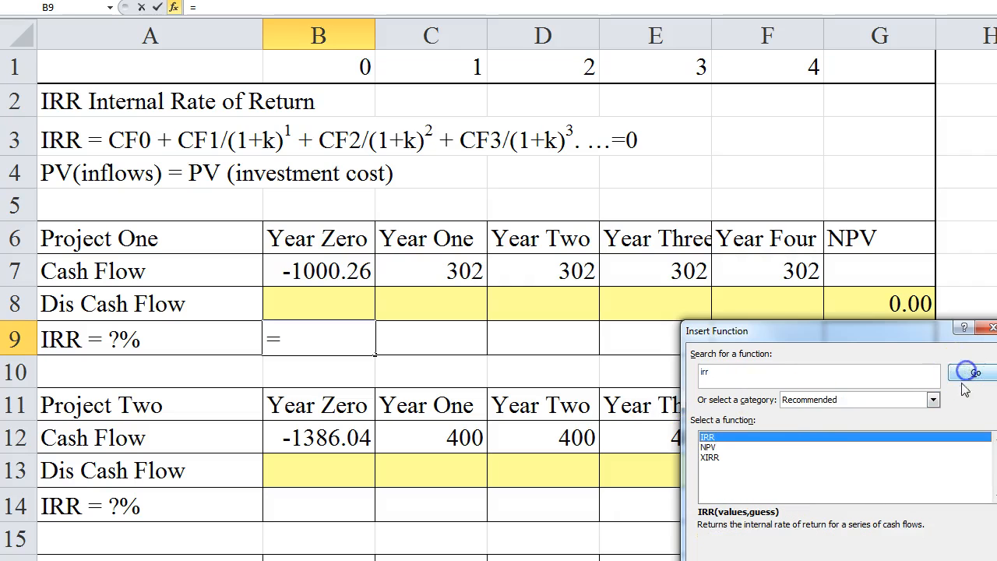
double_click(726, 438)
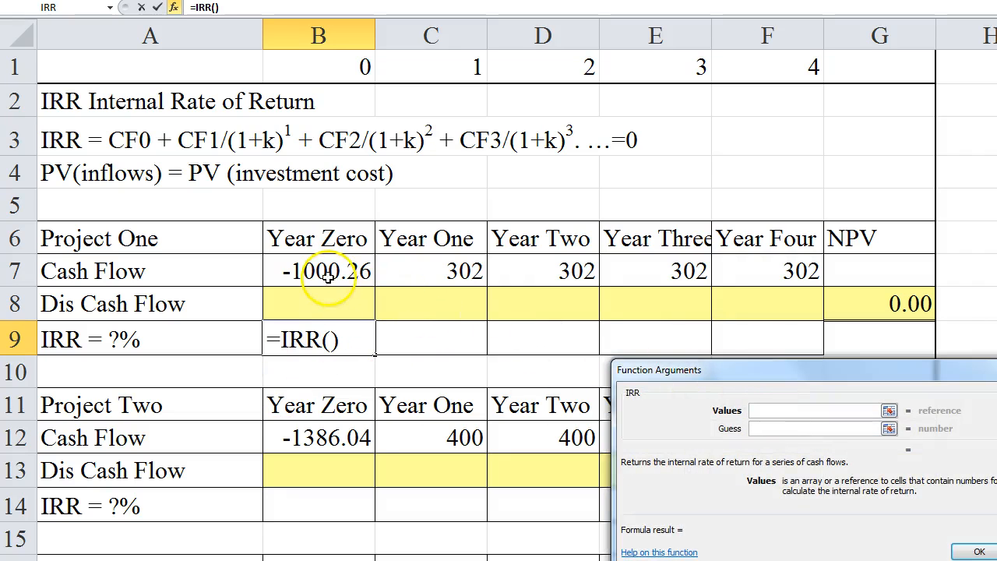
drag(325, 274, 779, 269)
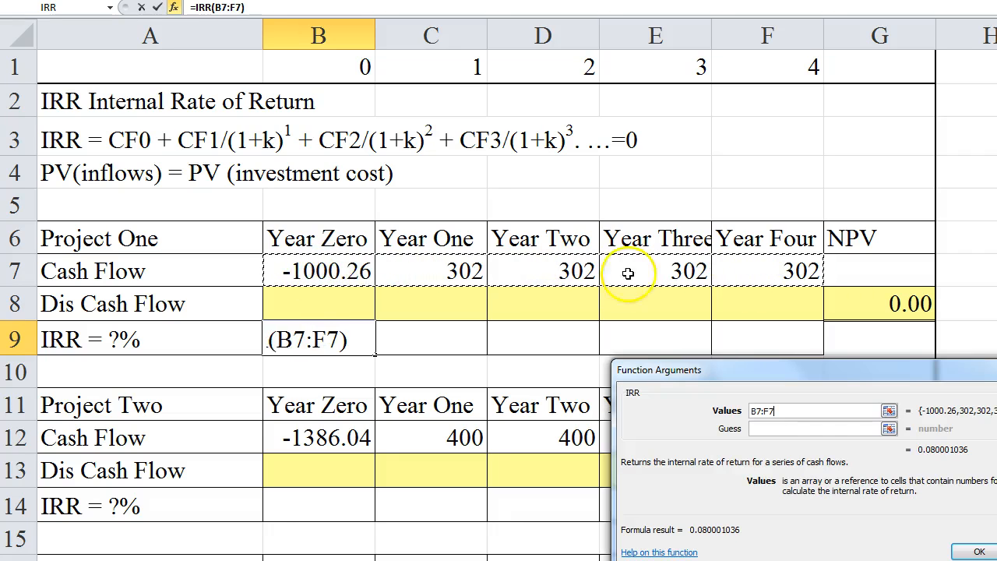
click(970, 551)
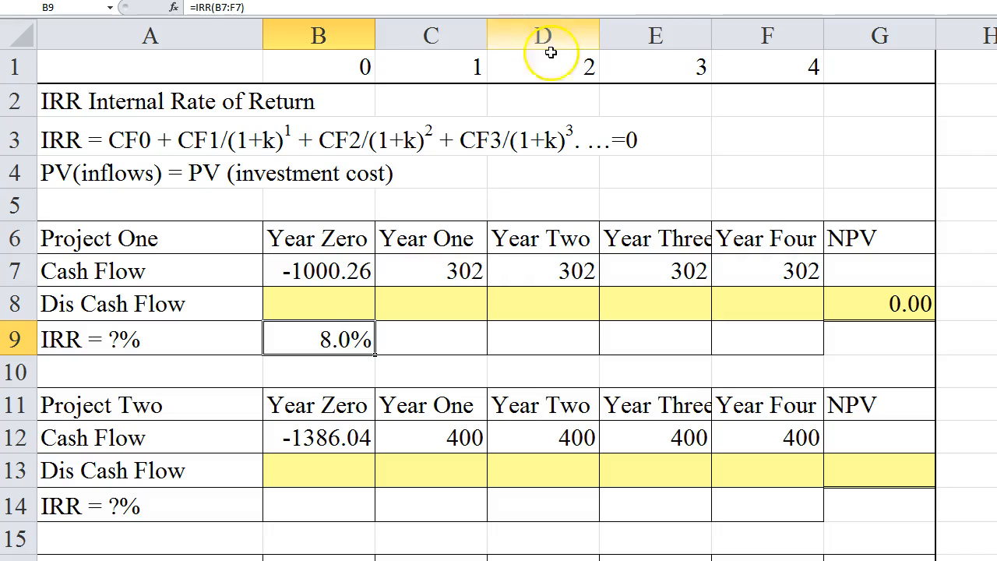
click(308, 364)
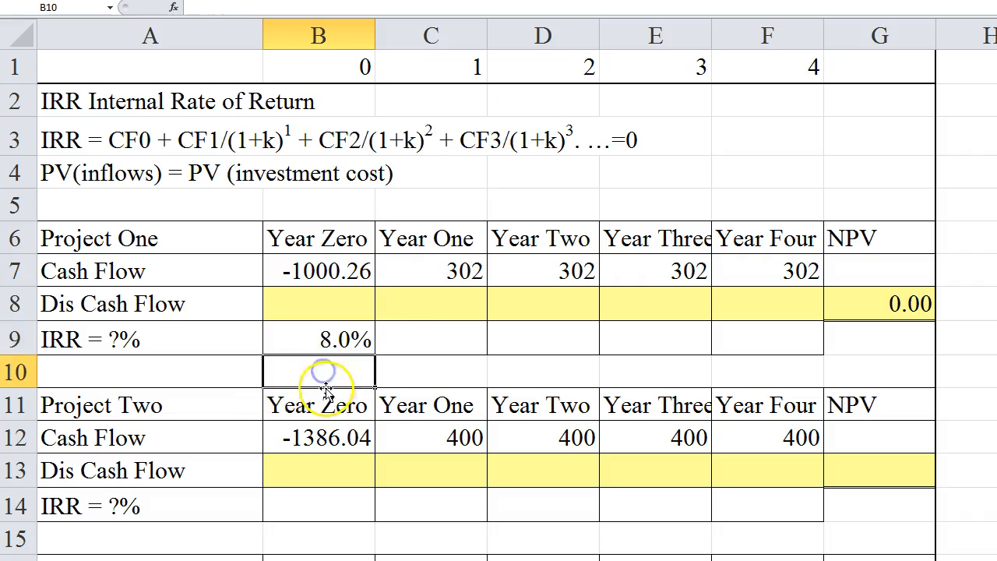
click(325, 339)
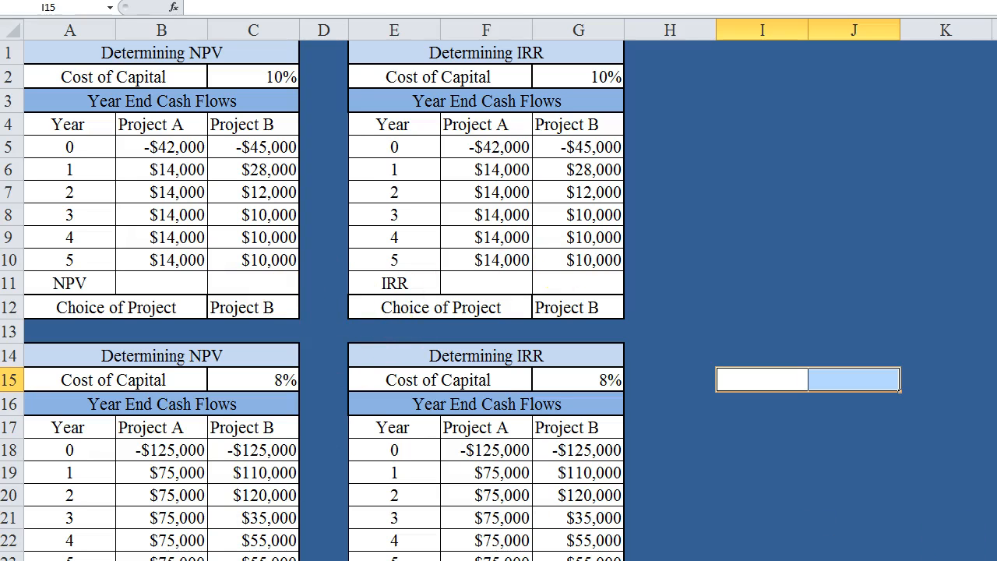
- On the Project A and B comparison sheet, insert the NPV function in B11 for Project A at 10% cost of capital
scroll(499, 299, up, 4)
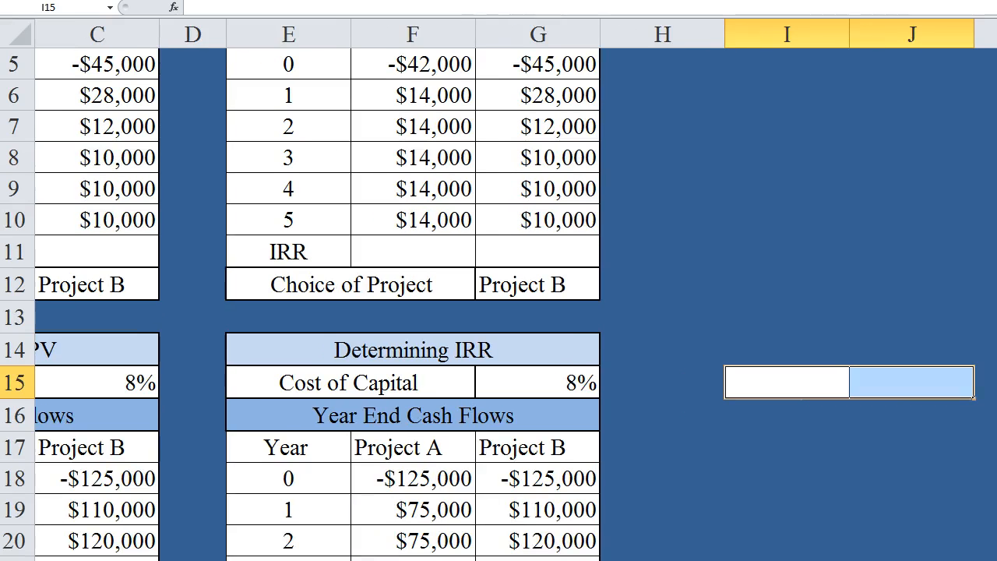
scroll(498, 304, left, 2)
scroll(693, 533, up, 2)
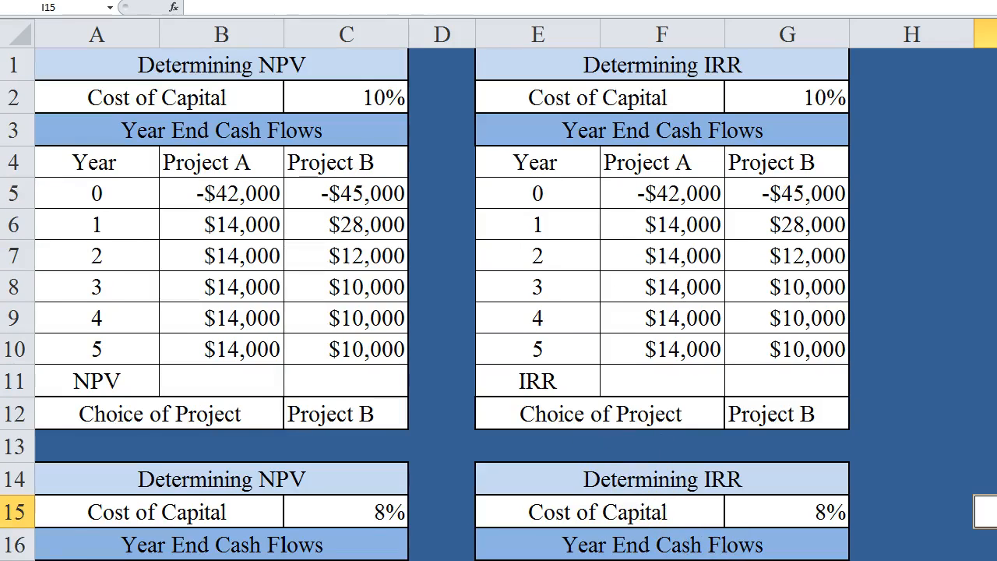
scroll(499, 299, up, 2)
scroll(499, 304, left, 1)
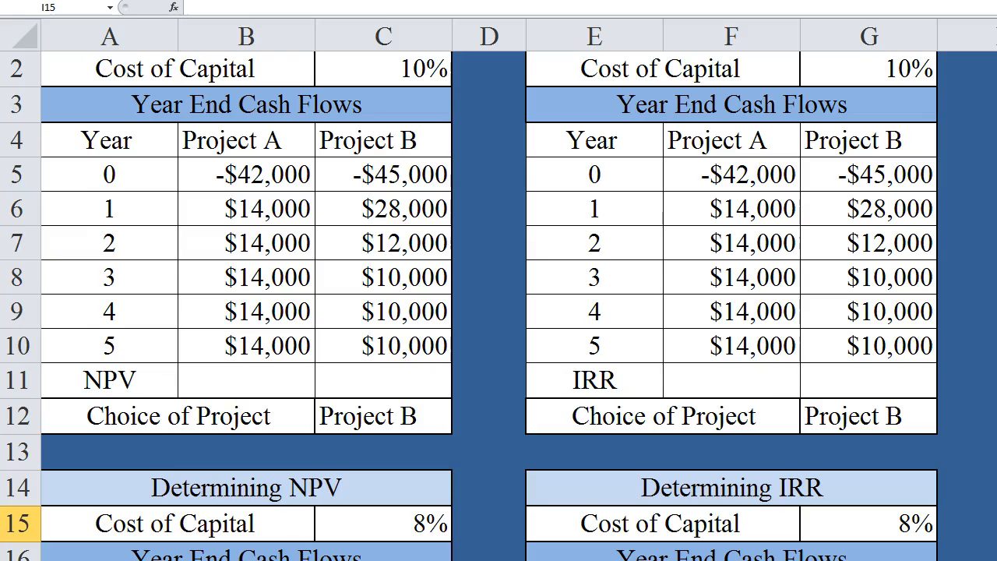
scroll(546, 421, up, 1)
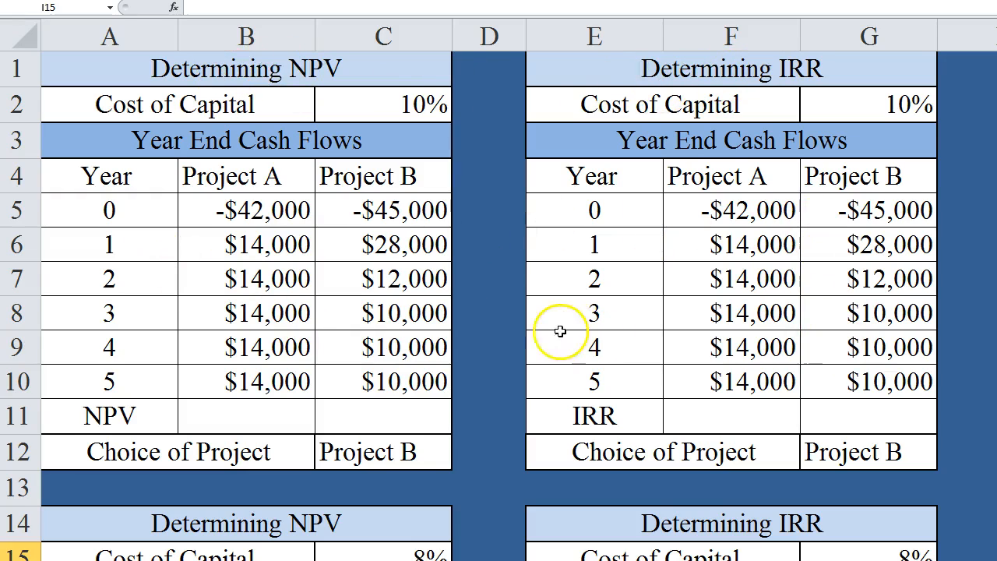
click(232, 414)
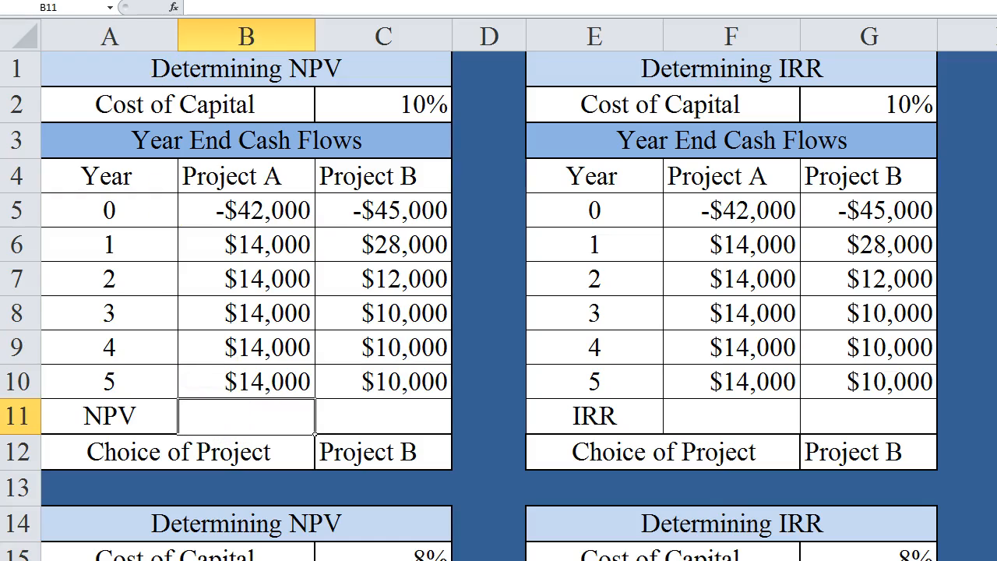
key(shift+F3)
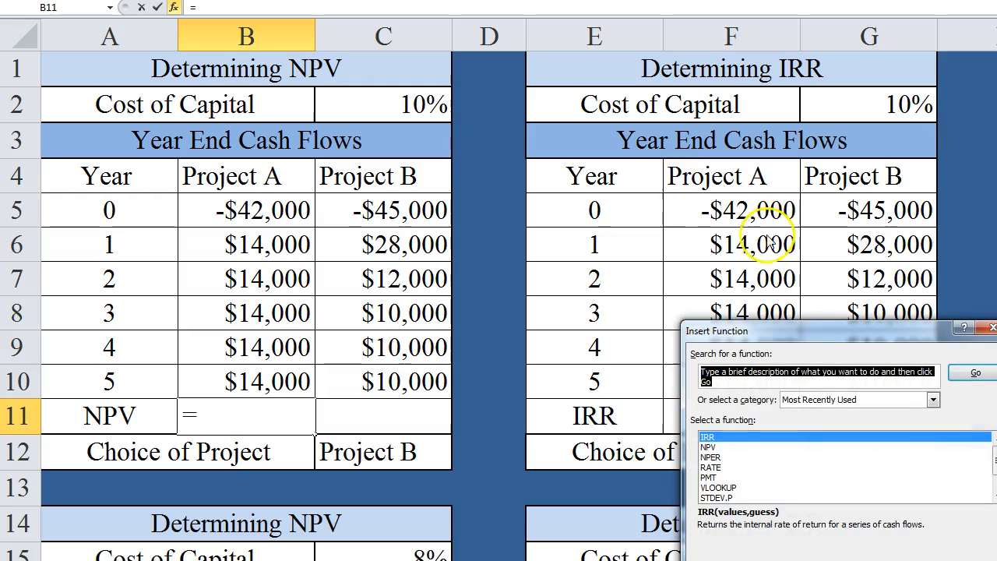
double_click(707, 448)
drag(219, 245, 303, 392)
click(758, 379)
key(BackSpace)
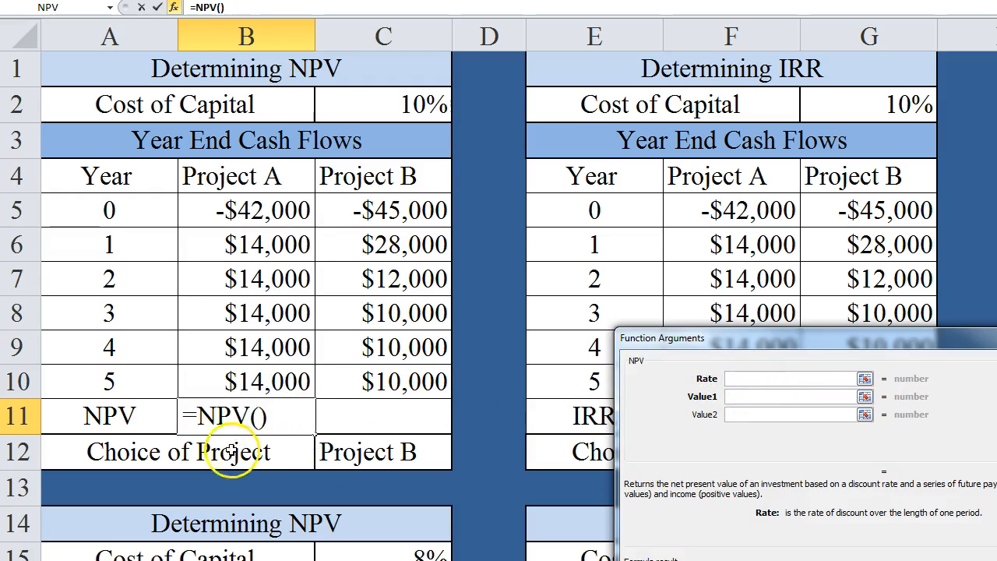
- Use C2 as the NPV function's rate and Project A's Year 1 to 5 cash flows B6:B10 as its values
click(381, 110)
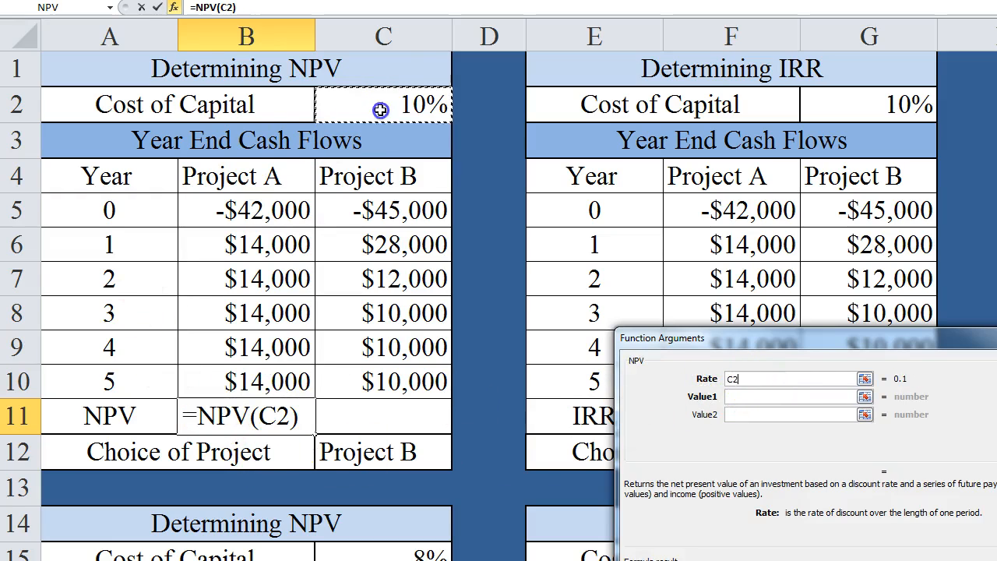
click(737, 397)
drag(226, 248, 255, 382)
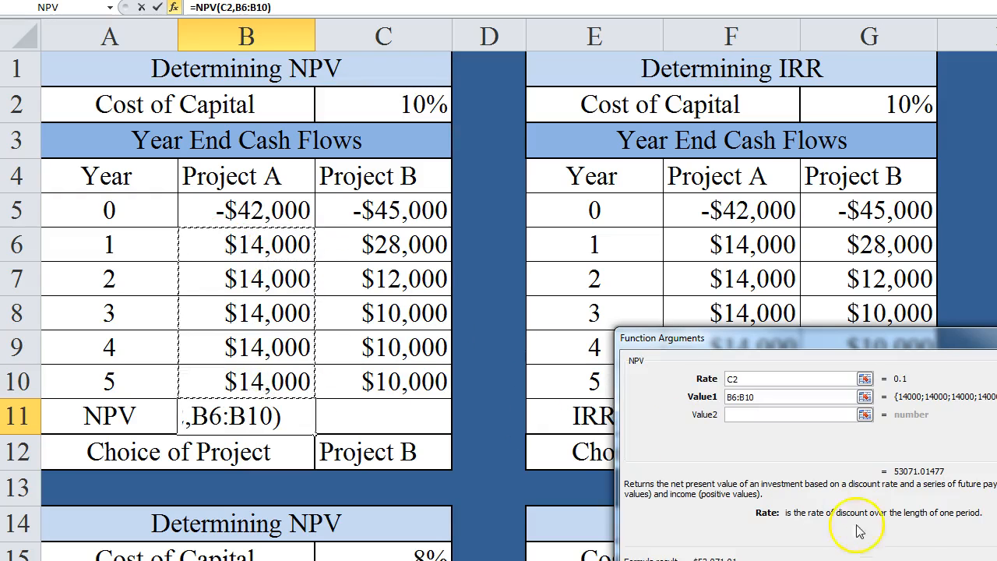
key(Return)
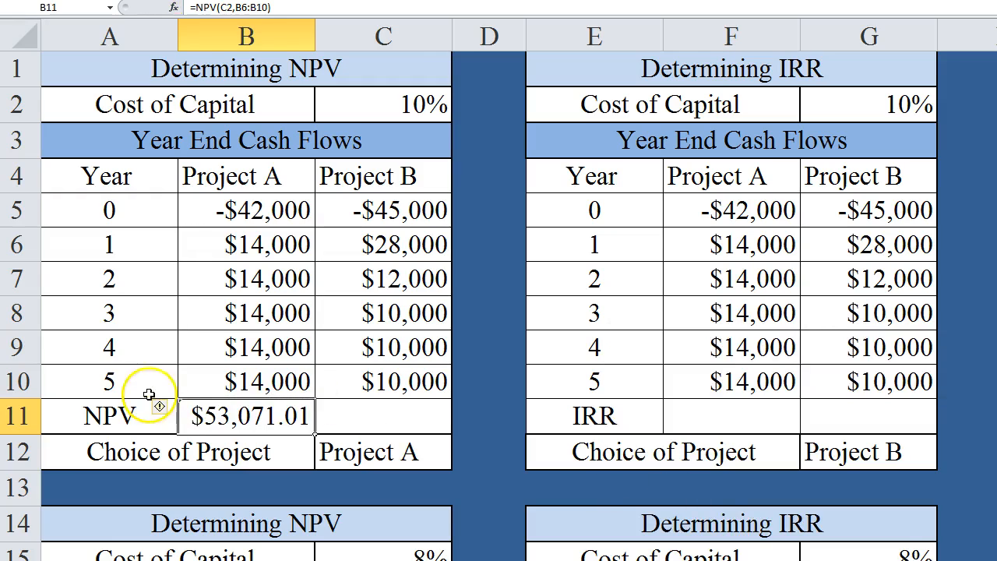
- Add Project A's Year 0 cash flow to B11's formula, making it =NPV(C2,B6:B10)+B5
click(280, 7)
text(+)
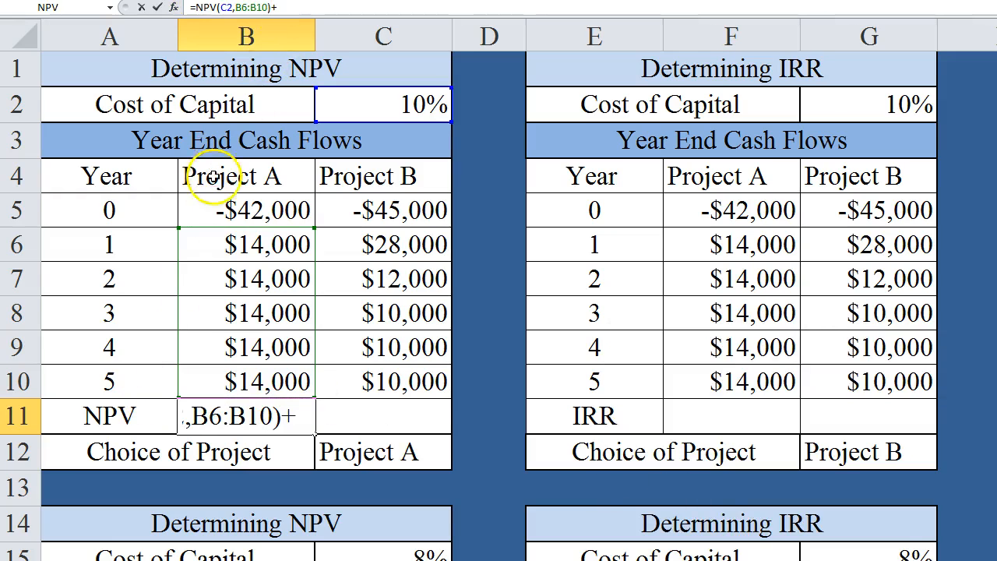
click(222, 211)
key(Return)
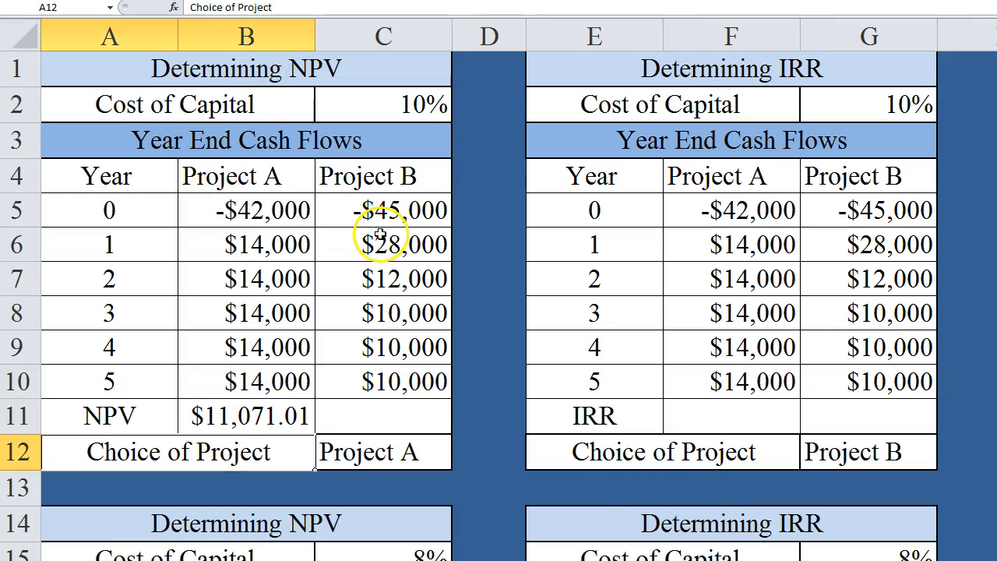
click(259, 413)
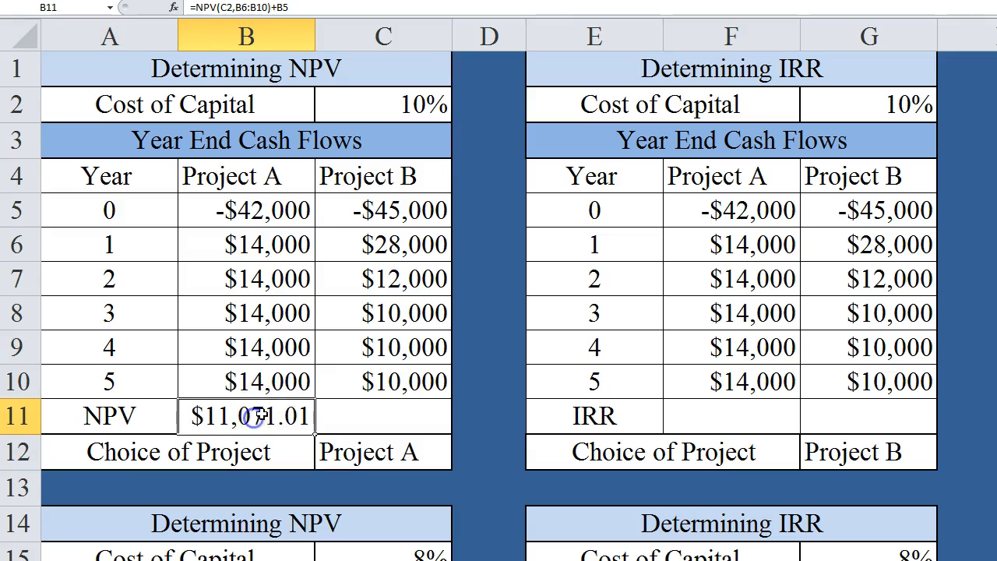
click(364, 419)
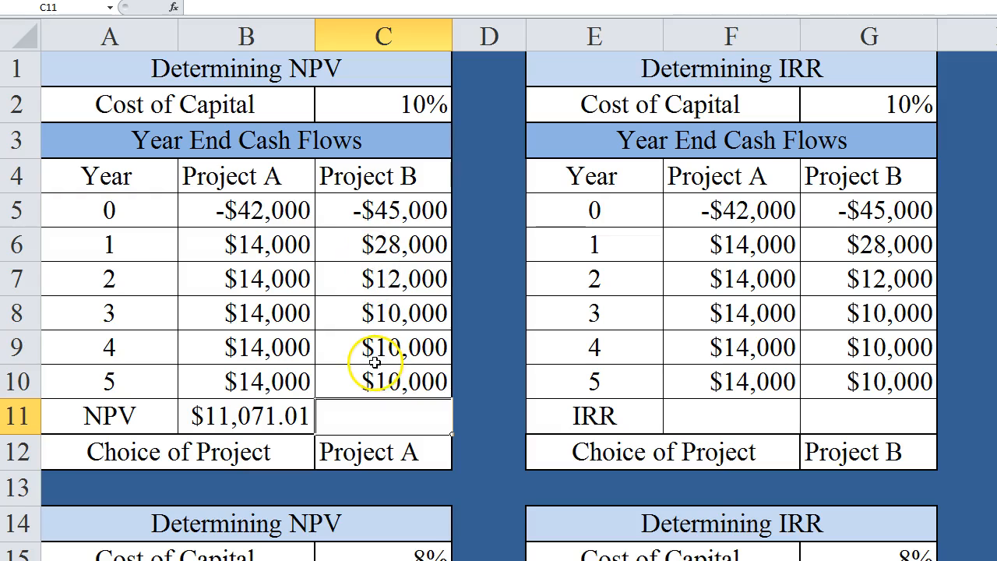
- Insert the NPV function in C11 for Project B, using the cost of capital in C2 as the rate
click(173, 7)
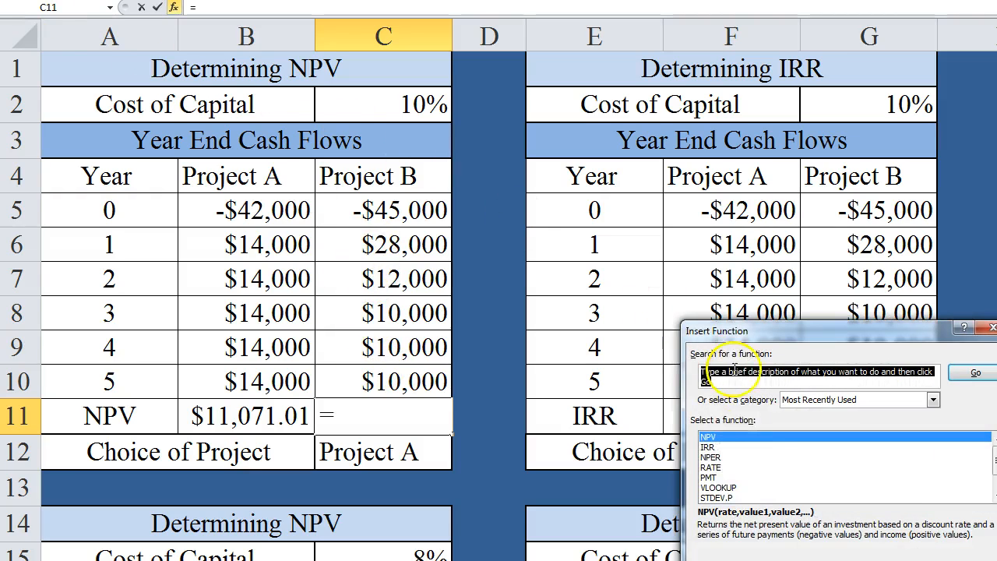
double_click(702, 437)
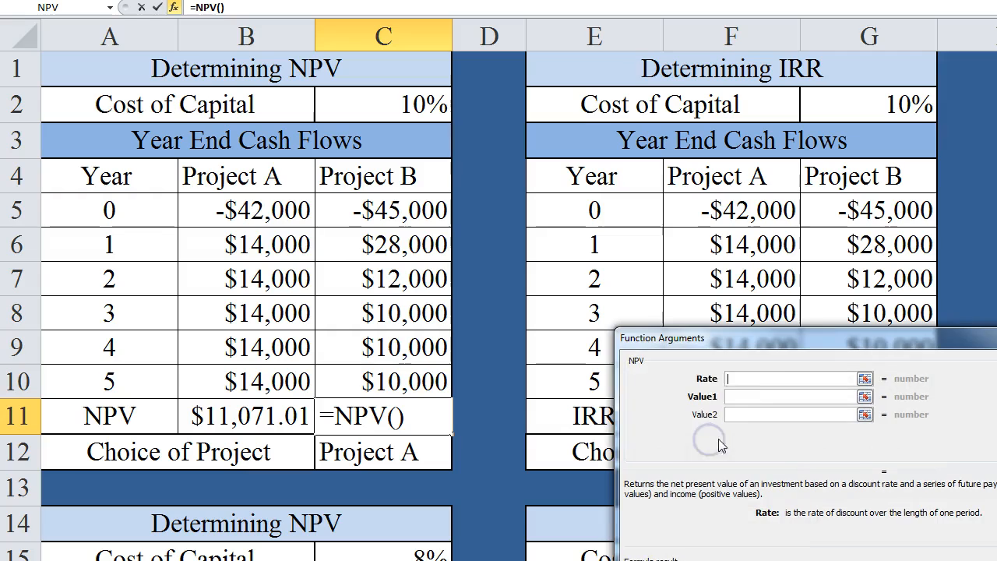
click(371, 104)
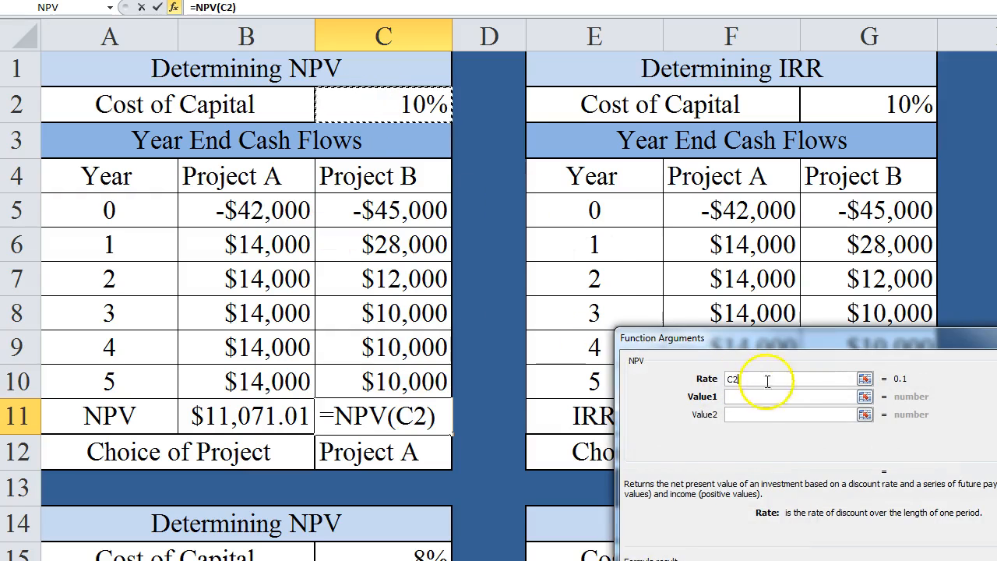
- Add Project B's Year 1 to 5 cash flows C6, C7, C8, C9 and C10 as separate values of the NPV function
click(757, 398)
click(388, 246)
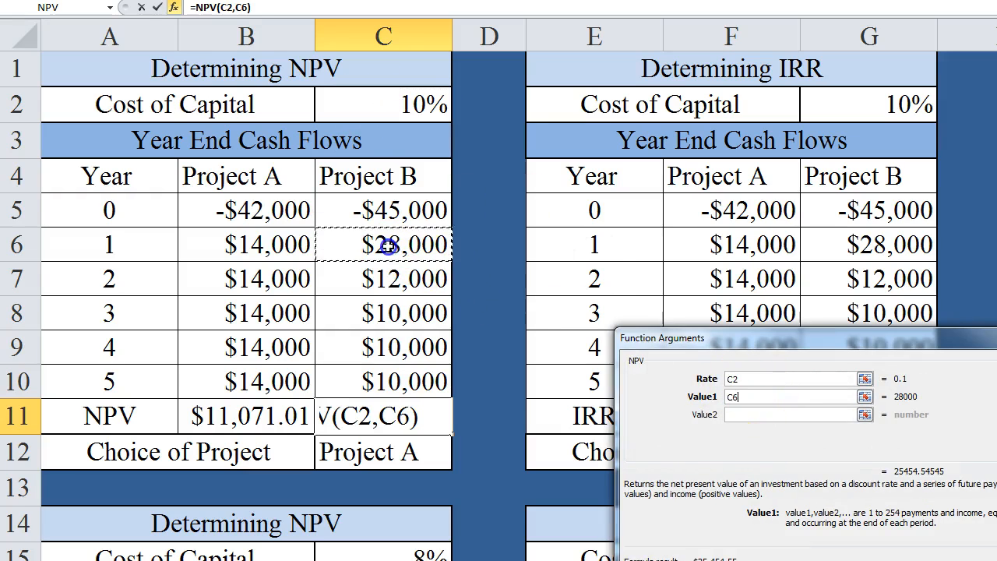
click(728, 415)
click(392, 278)
click(744, 433)
click(399, 316)
click(741, 450)
click(400, 345)
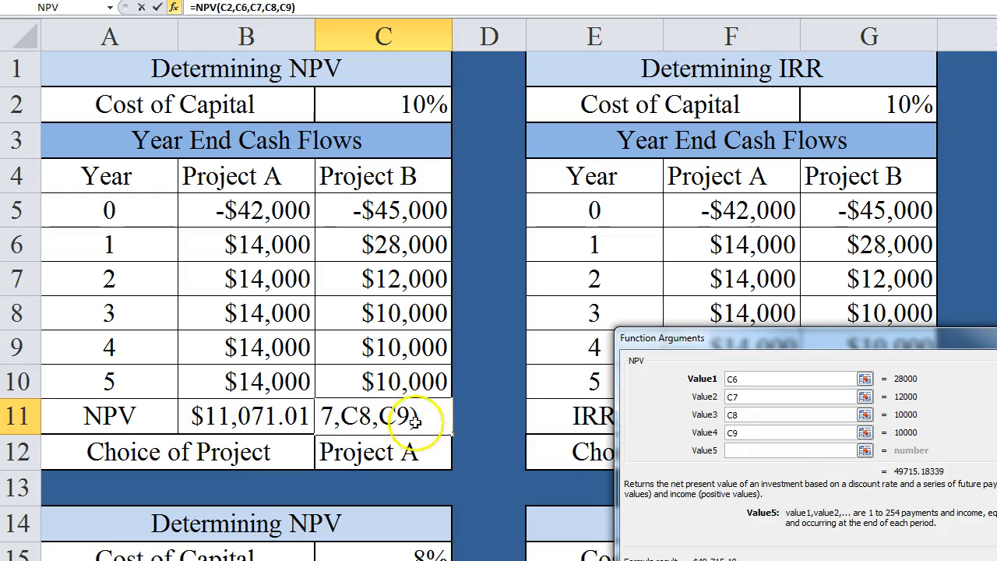
click(376, 380)
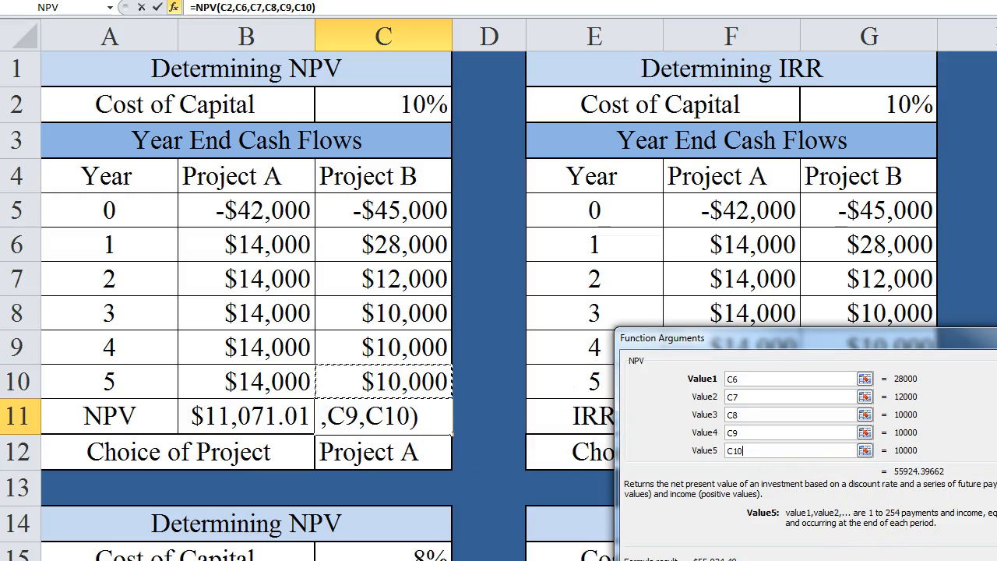
key(Return)
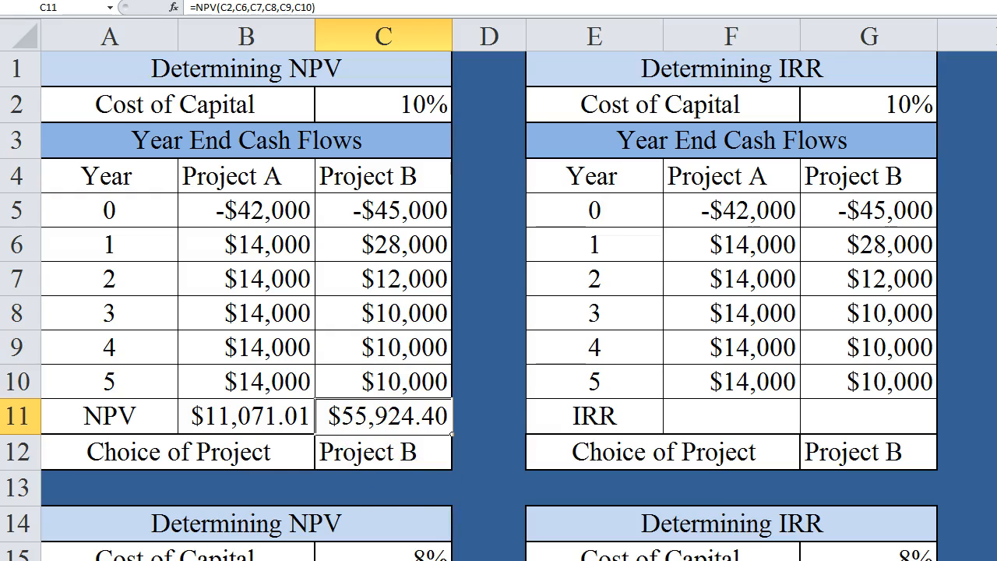
- Add Project B's Year 0 cash flow to C11's formula, making it =NPV(C2,C6,C7,C8,C9,C10)+C5
click(336, 8)
text(+)
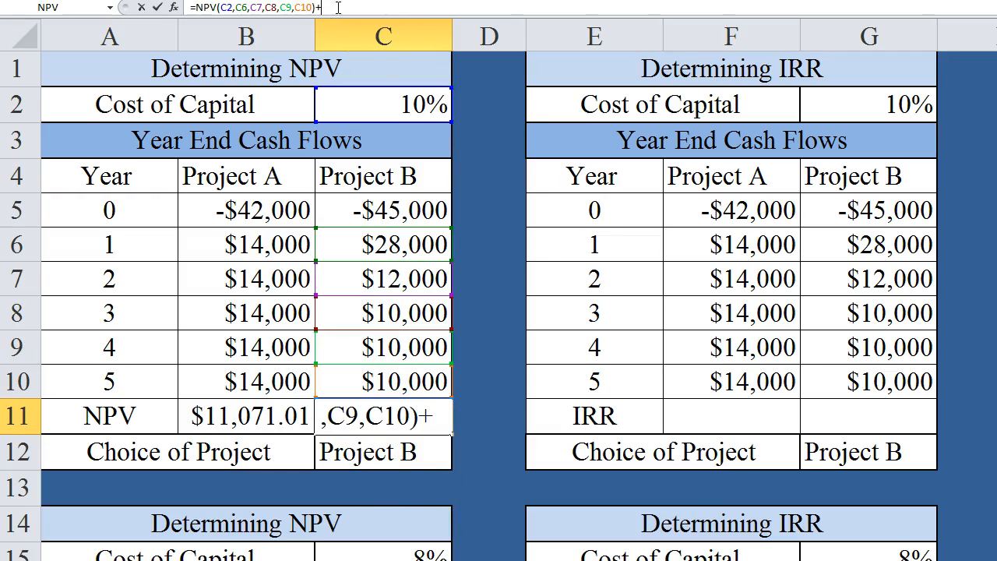
click(364, 213)
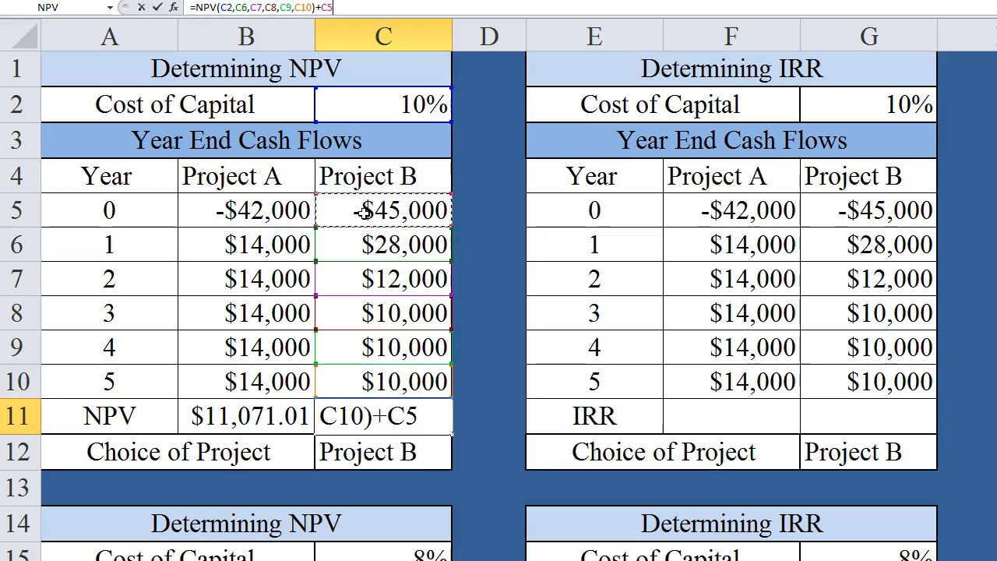
key(Return)
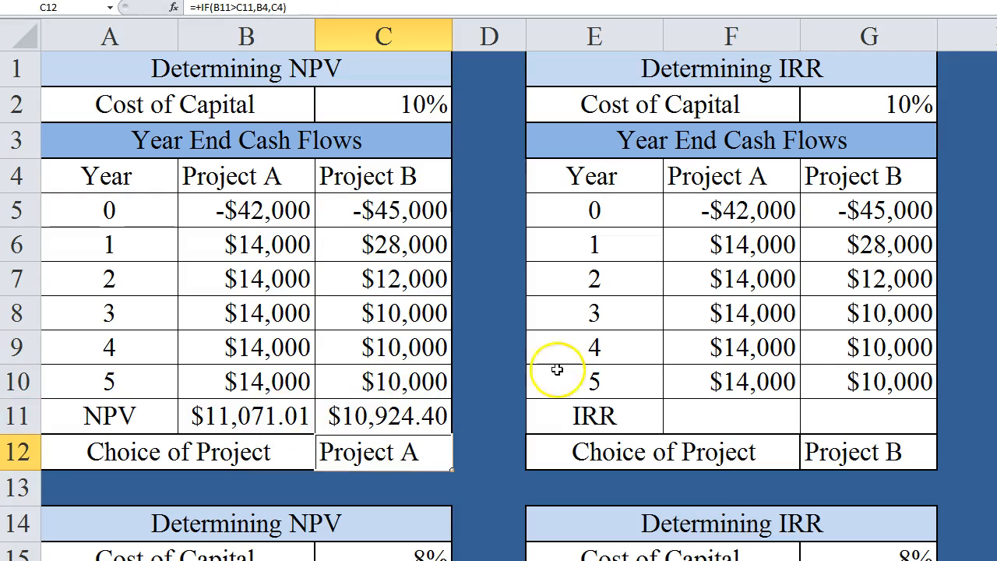
- Calculate Project A's internal rate of return in F11 with the IRR function over the cash flows F5:F10
click(703, 413)
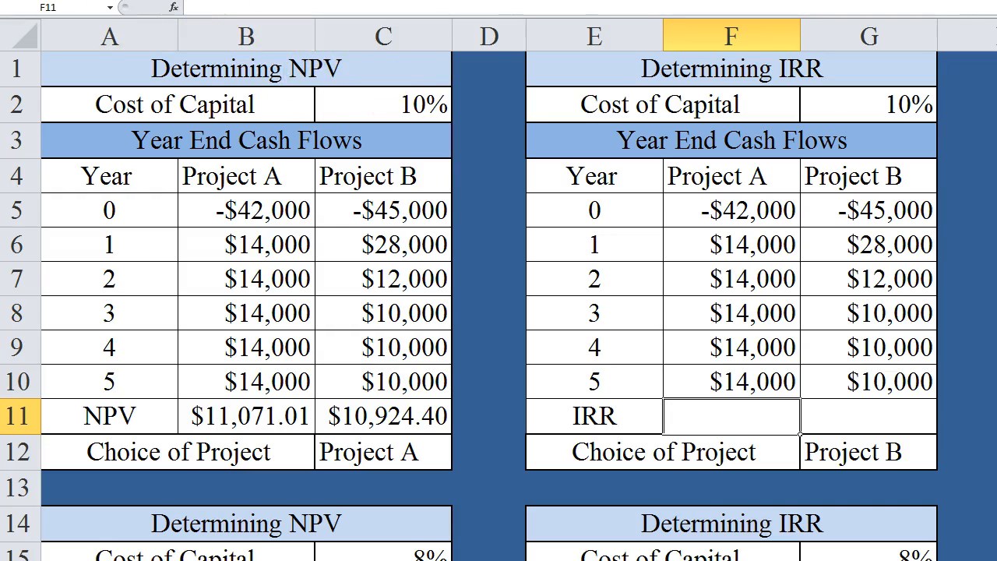
click(174, 7)
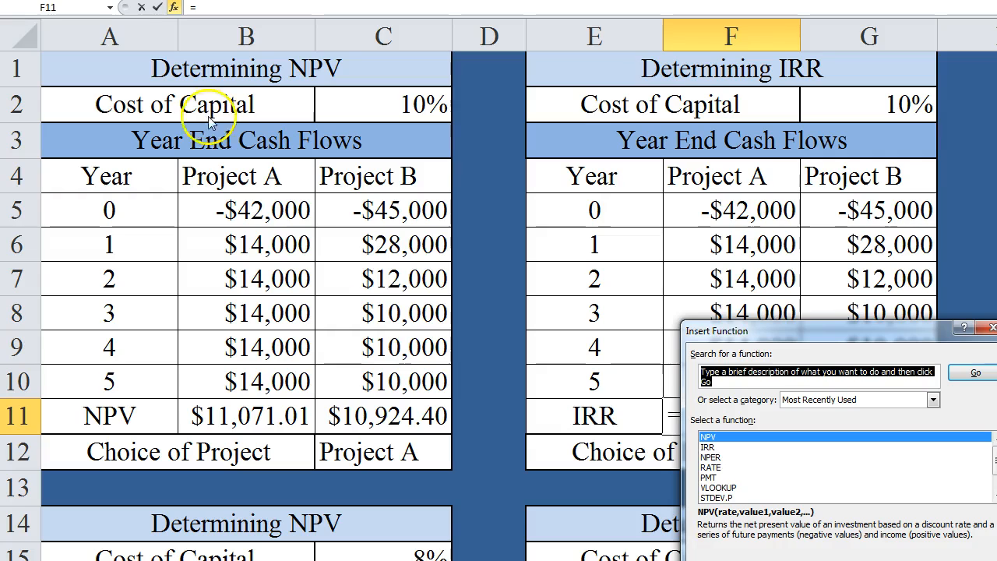
click(707, 448)
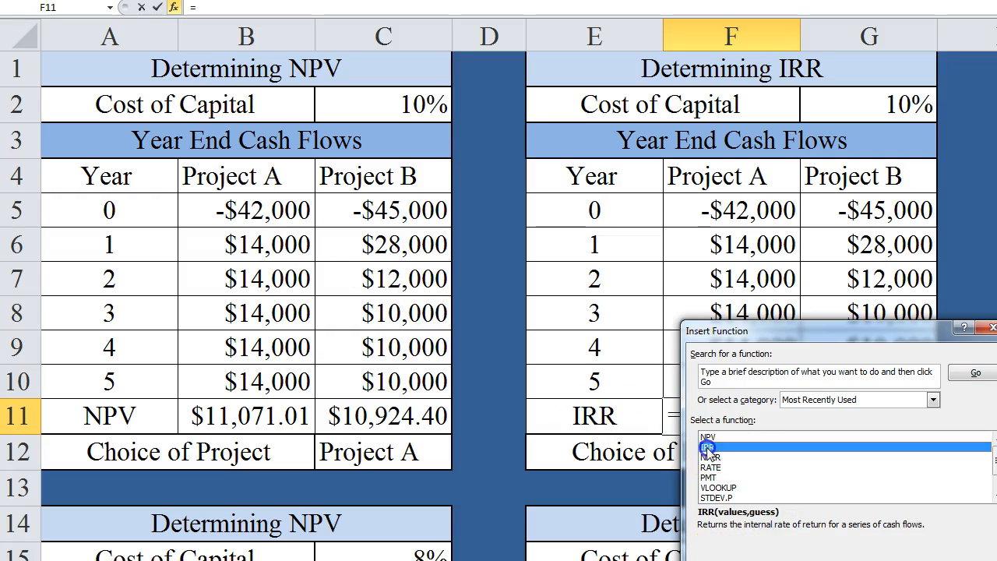
double_click(707, 448)
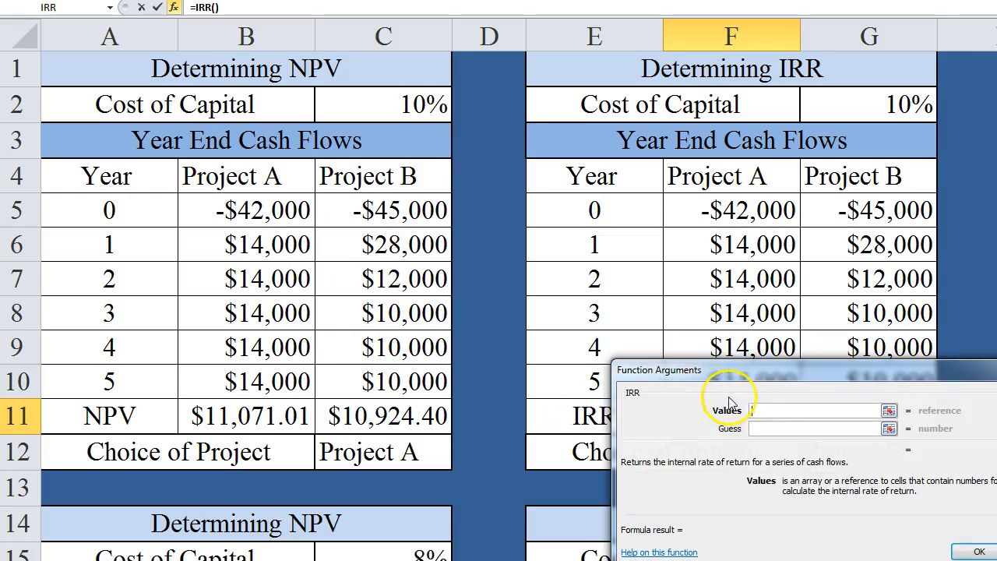
drag(690, 206, 706, 378)
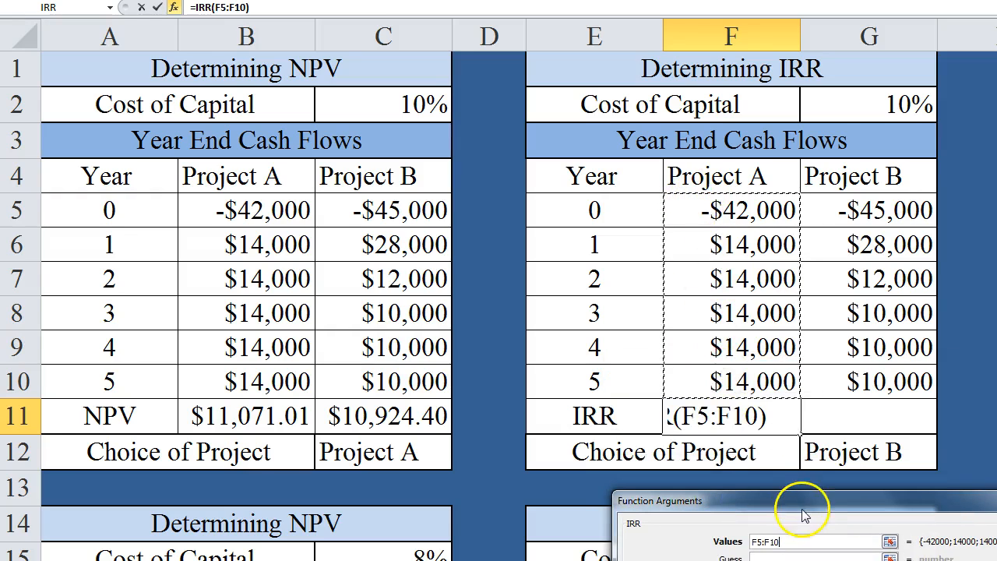
drag(792, 503, 265, 238)
click(442, 414)
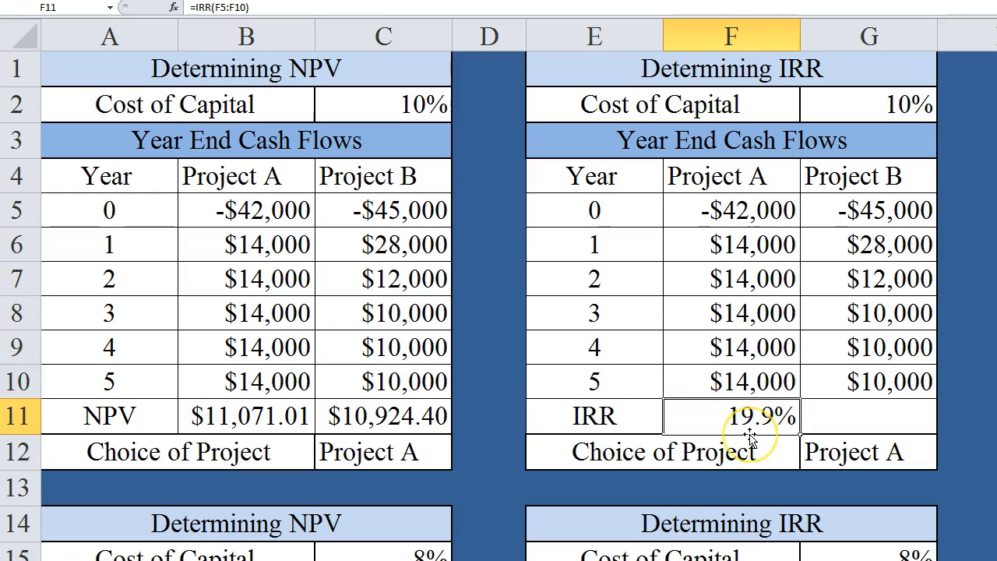
- Copy Project A's IRR formula from F11 to G11 for Project B
key(ctrl+c)
key(Right)
key(ctrl+v)
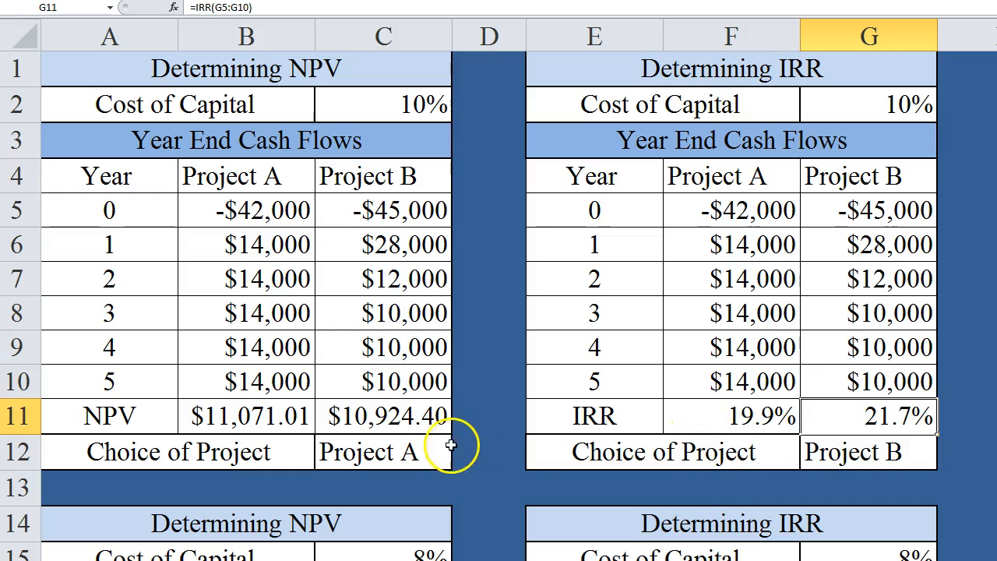
- Examine the Choice of Project formulas in C12 and G12 for the NPV and IRR comparisons
click(405, 457)
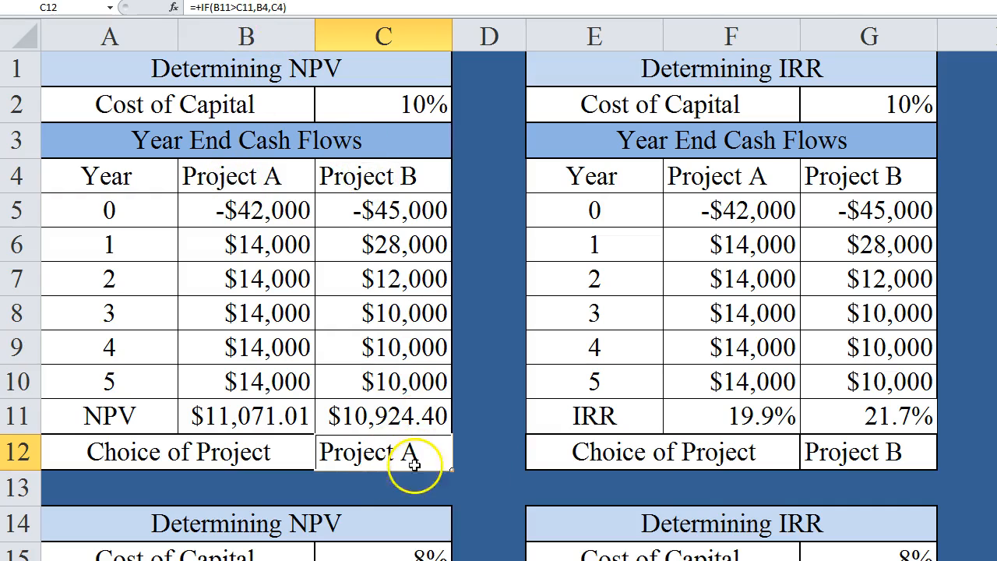
click(848, 451)
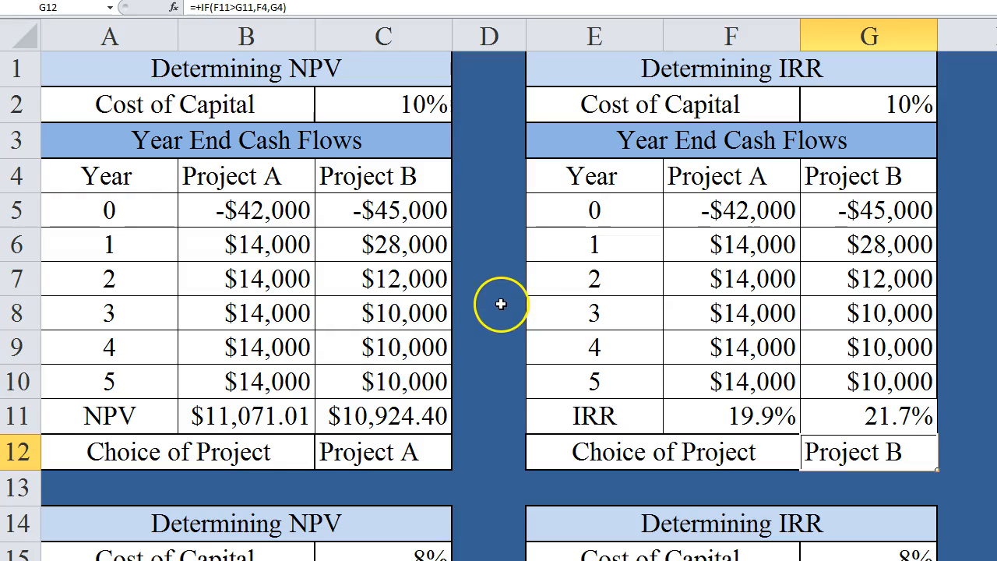
scroll(499, 298, down, 1)
scroll(493, 295, up, 1)
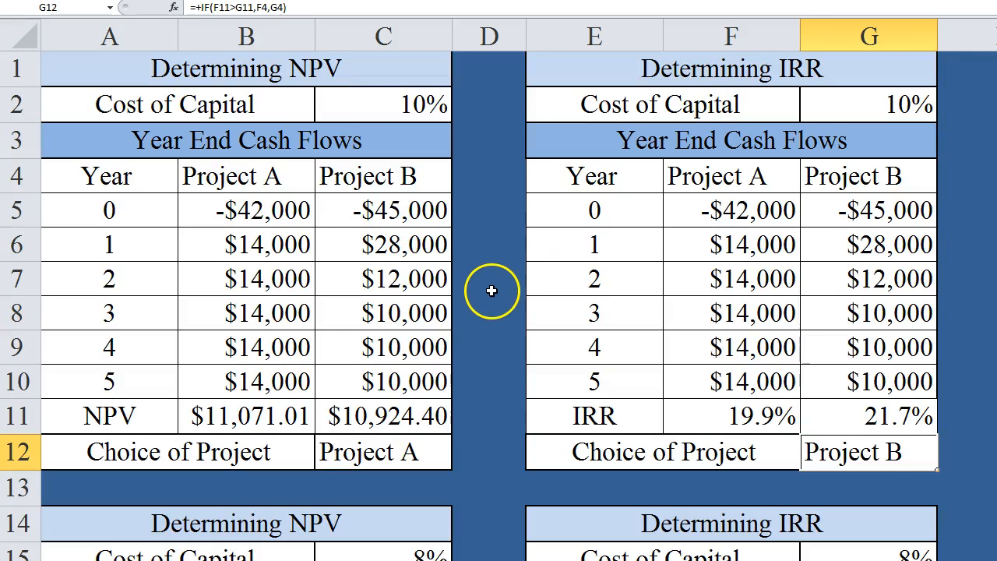
- On the Drillago problem sheet, set the font size of the text box's introductory paragraph to 14
key(ctrl+Page_Down)
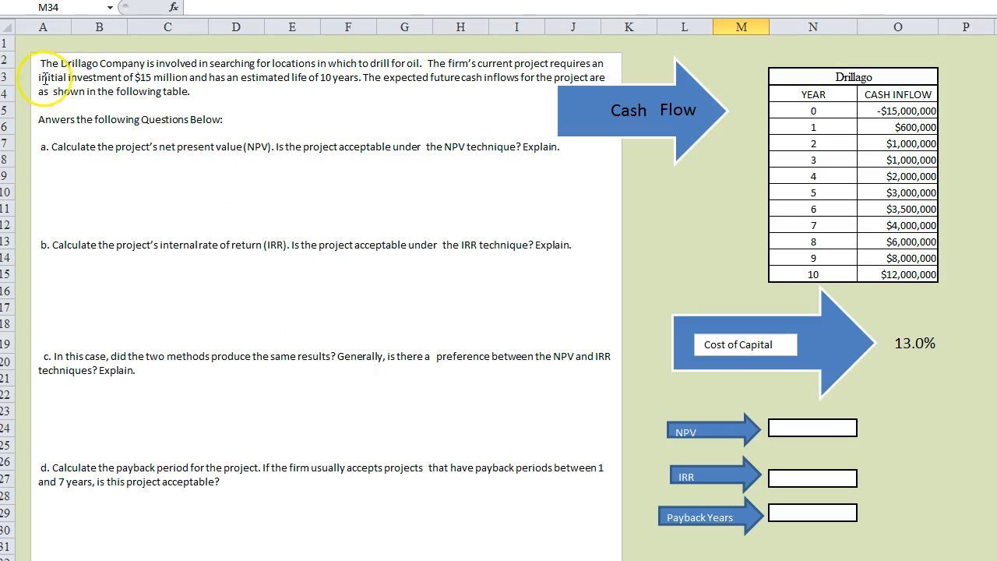
drag(40, 64, 209, 98)
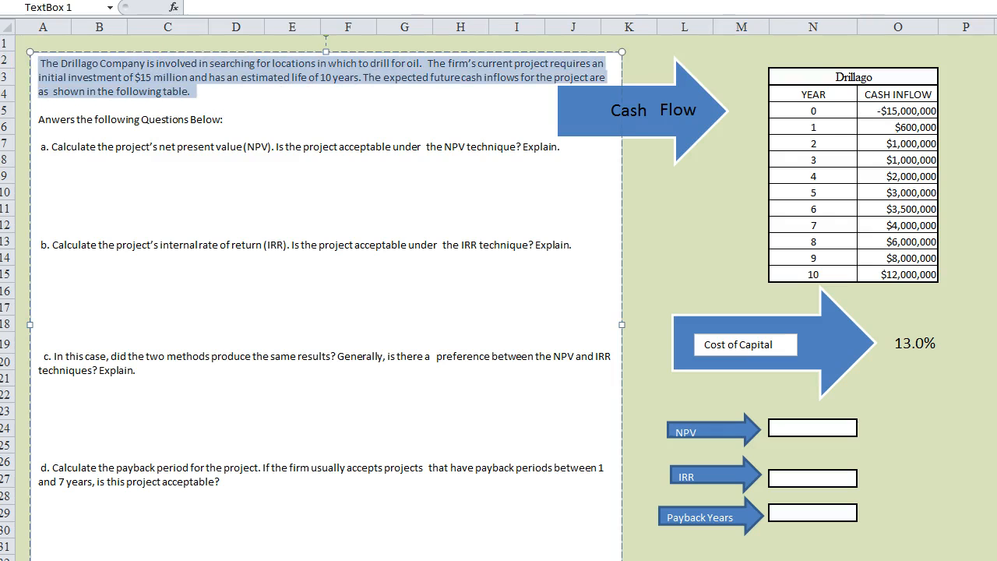
click(227, 0)
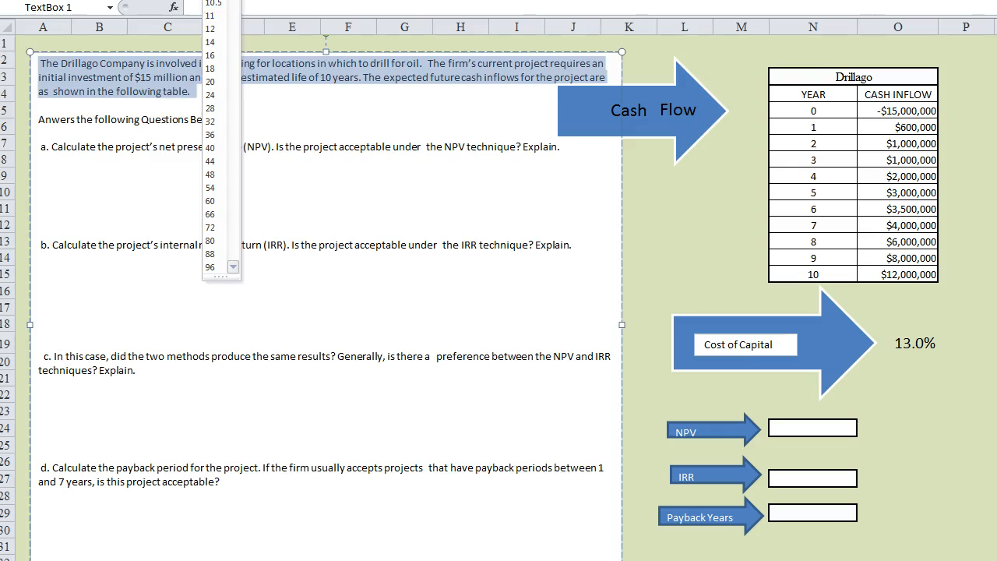
click(217, 42)
- Move the Cash Flow arrow clear of the introductory paragraph, so its tip meets the Drillago cash inflow table
click(639, 129)
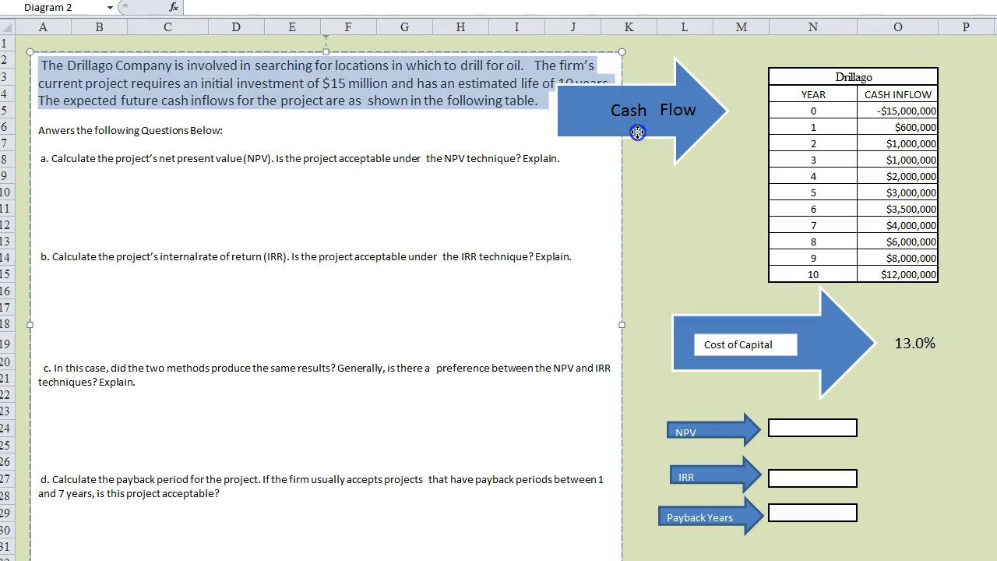
drag(649, 61, 659, 113)
drag(624, 55, 654, 94)
click(468, 216)
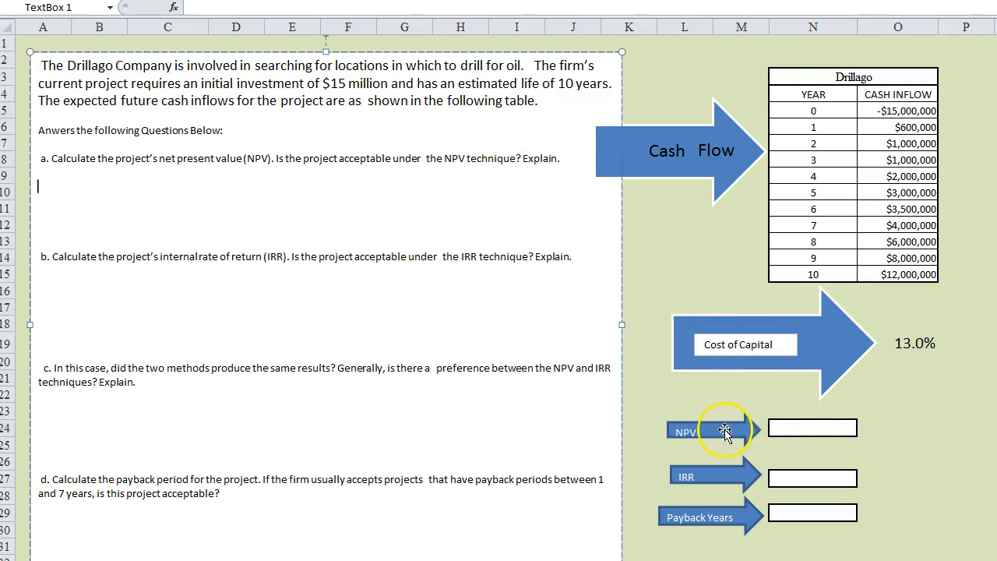
- Make the NPV arrow slightly taller by extending its lower edge, and select the NPV answer cell N24
click(698, 433)
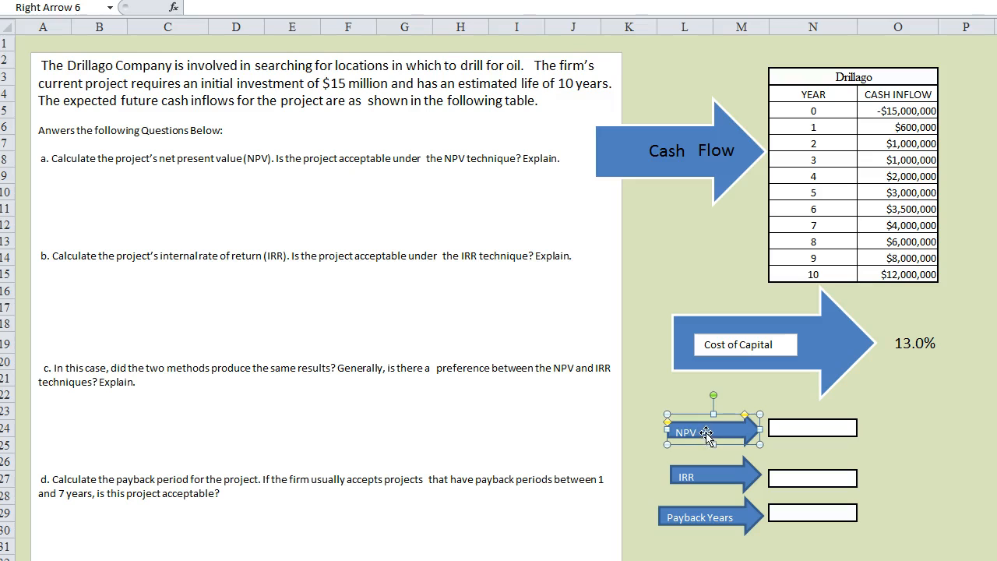
drag(713, 446, 714, 446)
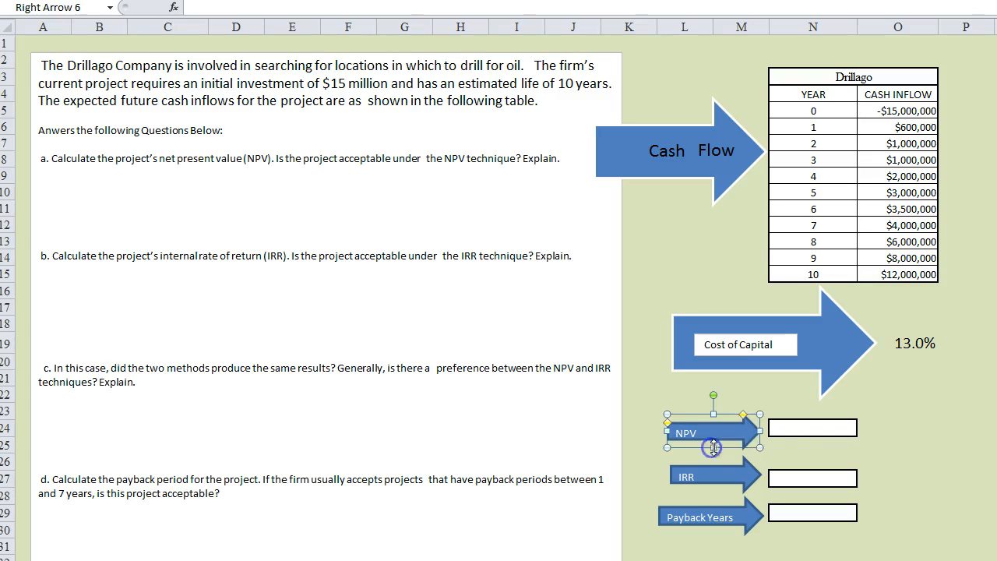
click(788, 431)
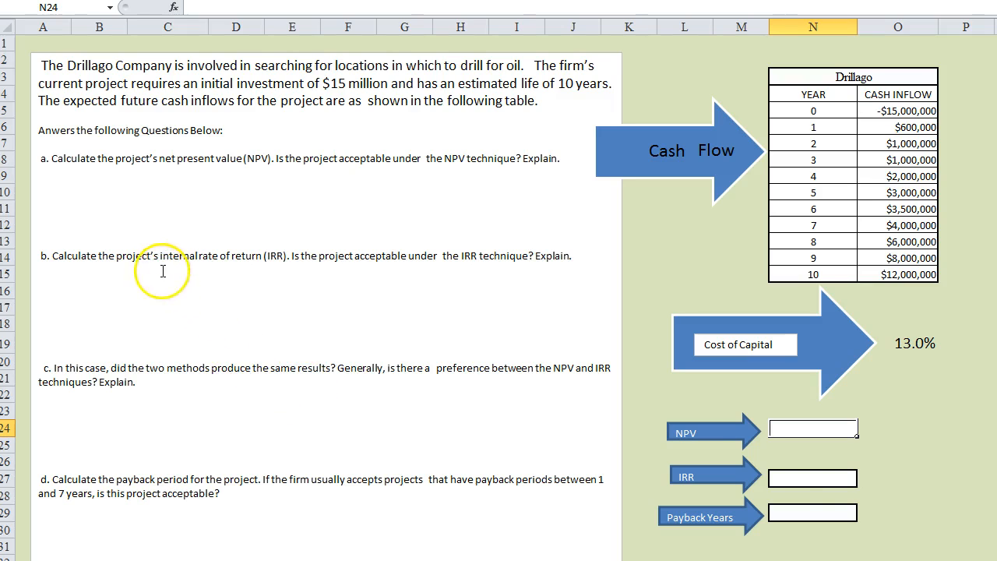
- Review the answer cells for NPV, IRR and Payback Years in N24, N27 and N29 against the questions
click(817, 480)
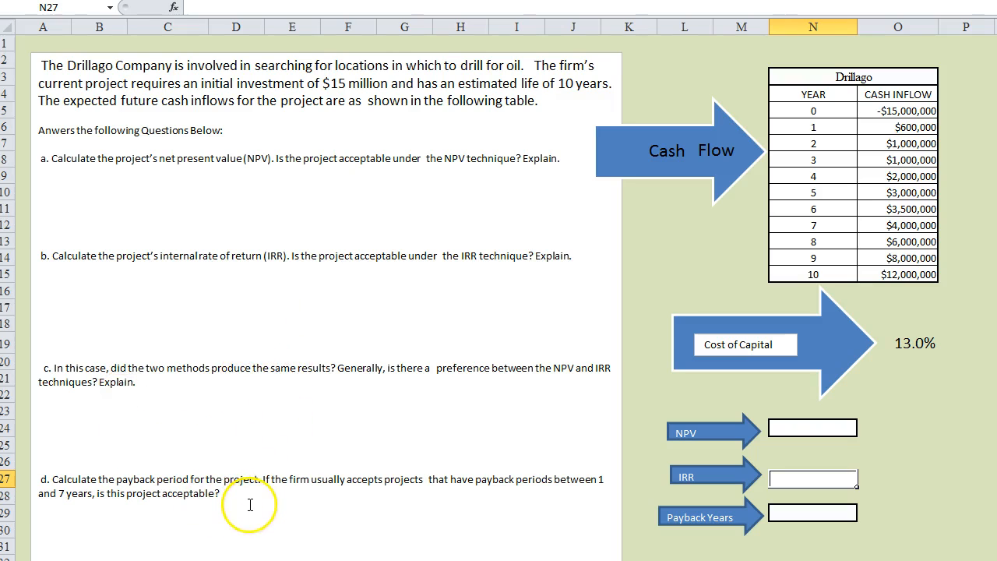
click(787, 516)
click(780, 434)
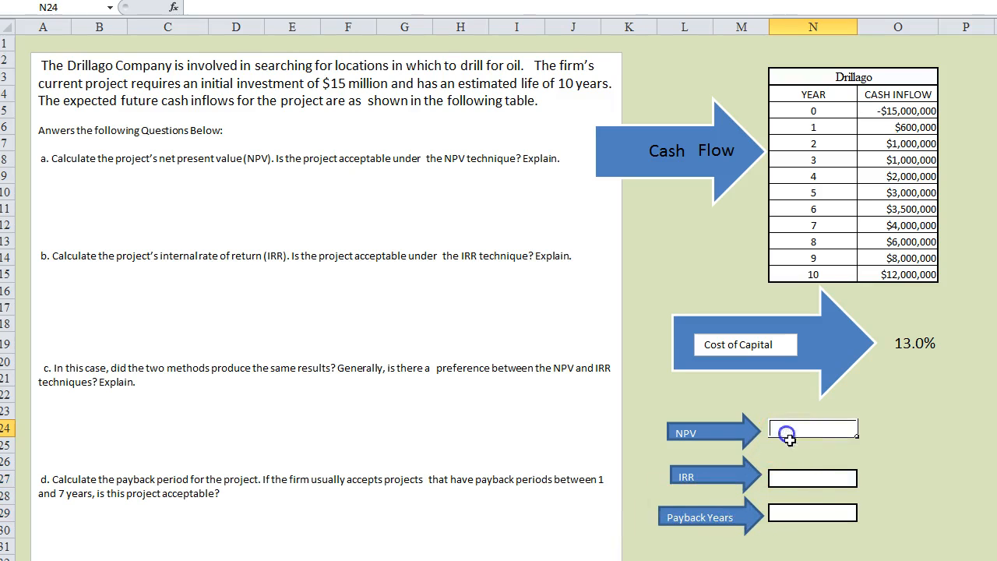
click(796, 477)
click(801, 516)
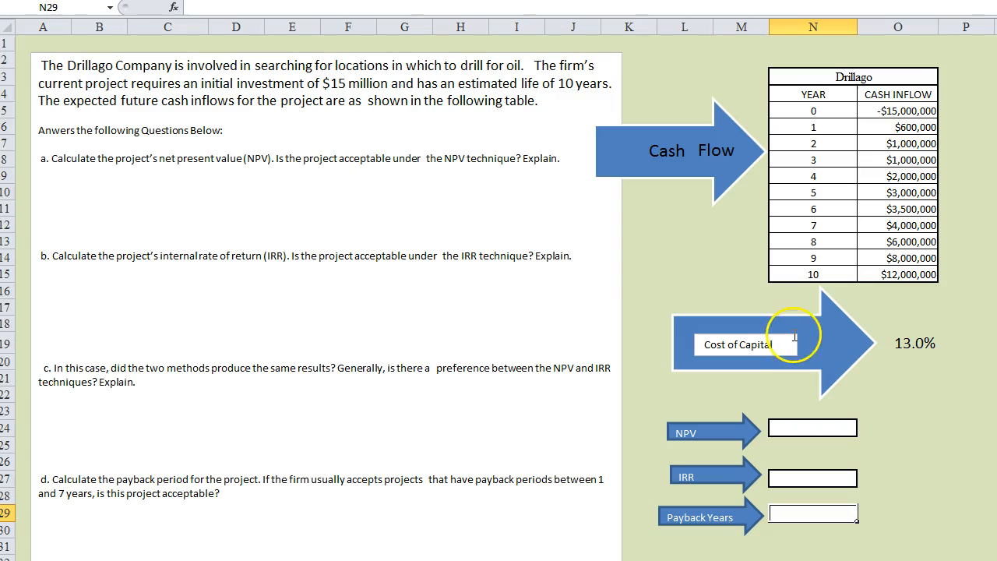